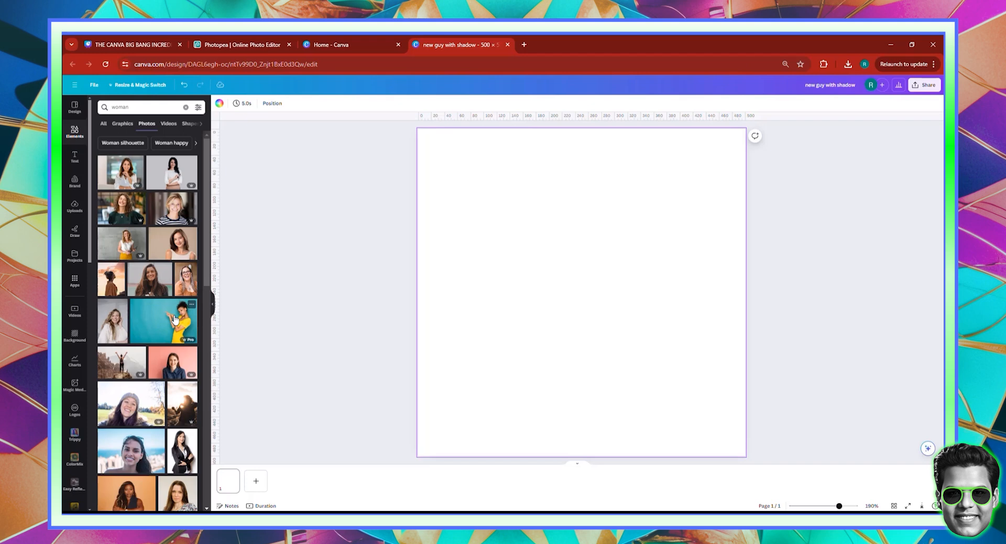
Add the photo of the woman in a yellow dress against a teal wall and set it as the page background.
left_click(175, 319)
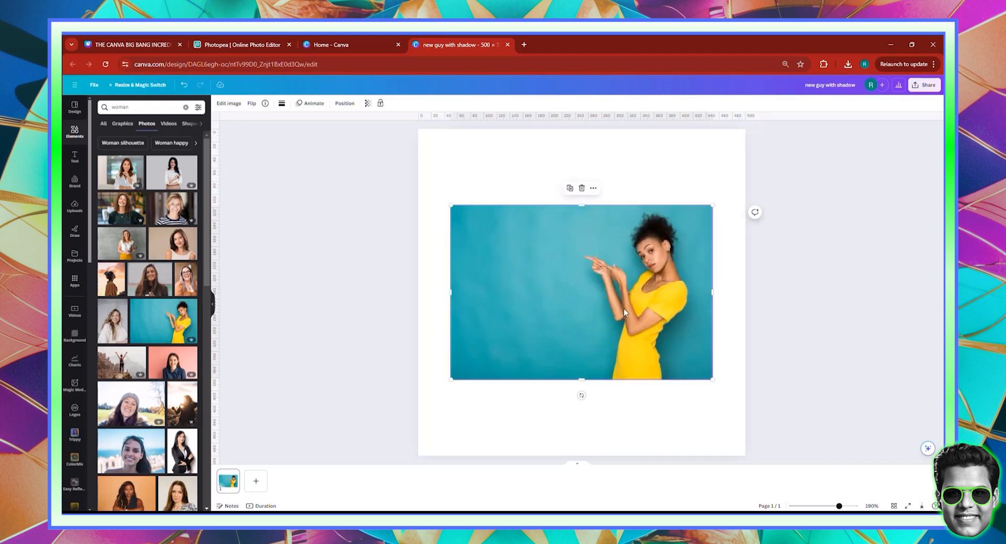
left_click_drag(619, 310, 564, 294)
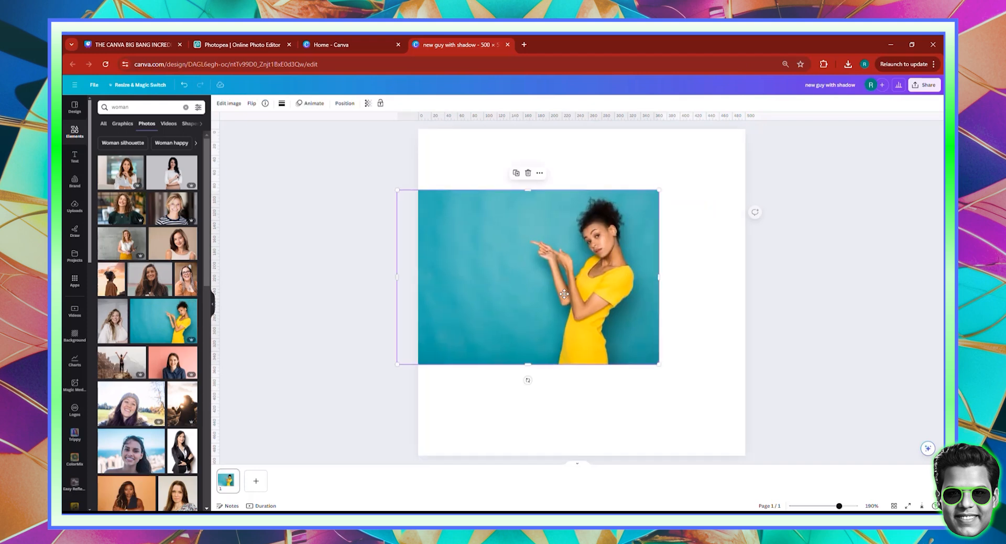
right_click(515, 256)
left_click(574, 418)
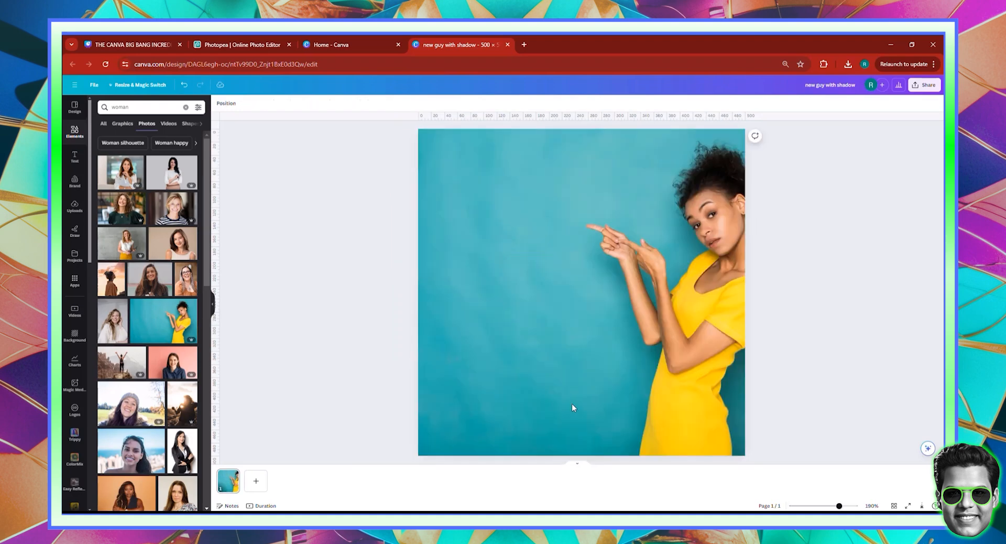
Reposition the background photo's crop so the woman in yellow sits fully inside the page frame.
left_click(640, 317)
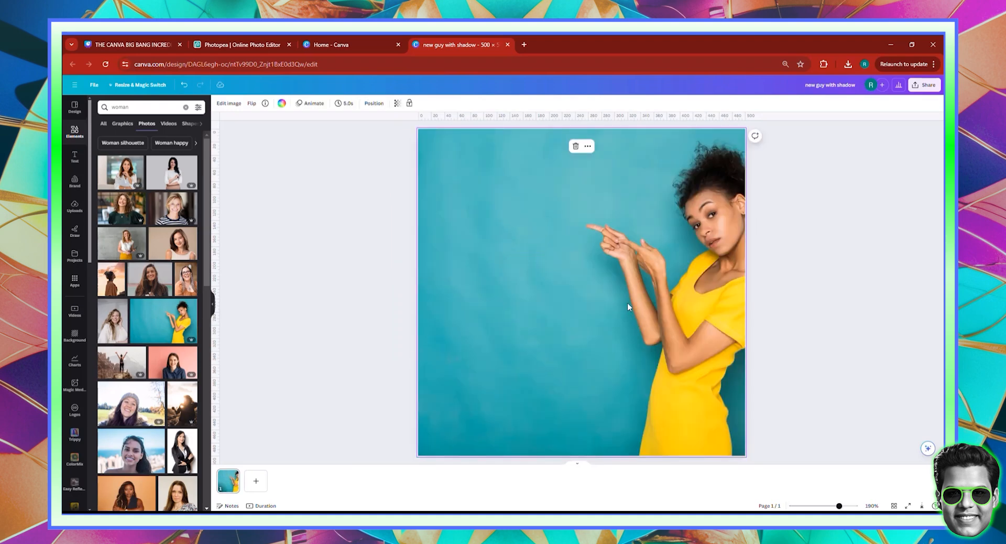
double_click(538, 313)
left_click_drag(604, 305, 523, 304)
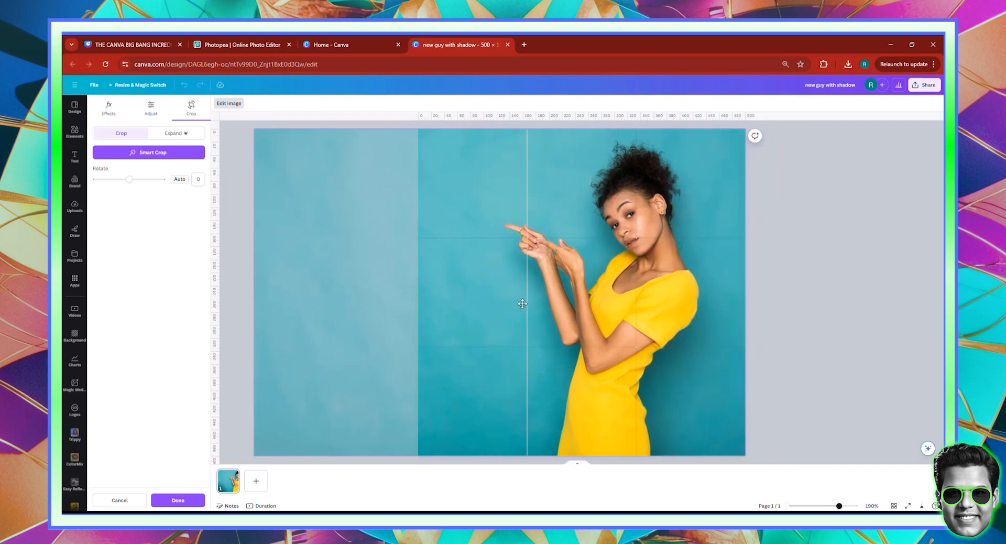
left_click(840, 273)
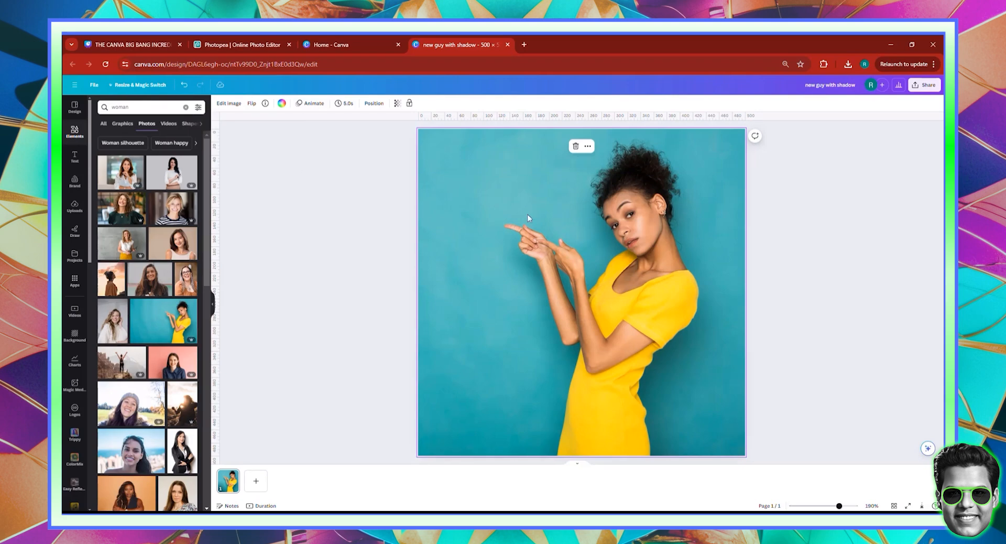
Adjust only the background area of the photo, setting tint to 100 and temperature to -100.
left_click(225, 108)
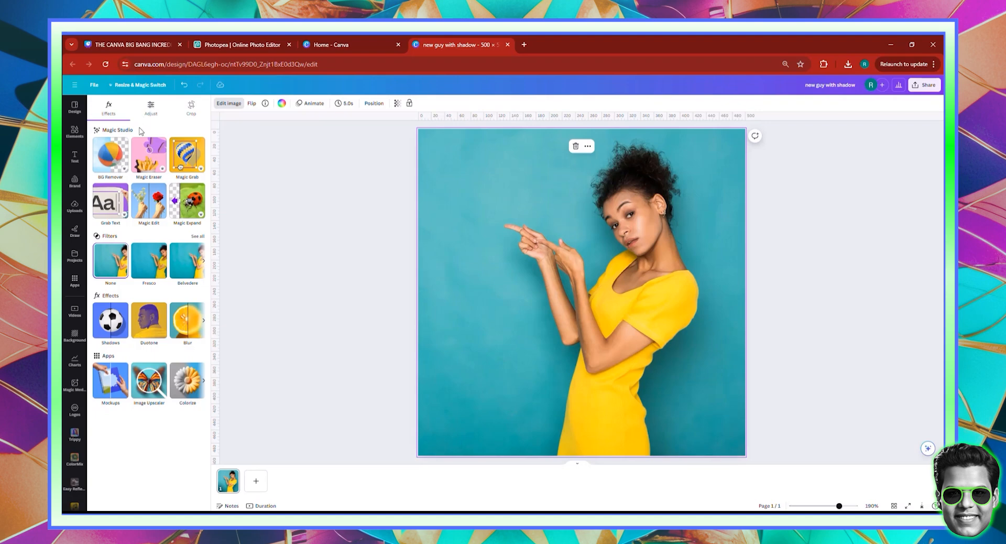
left_click(150, 111)
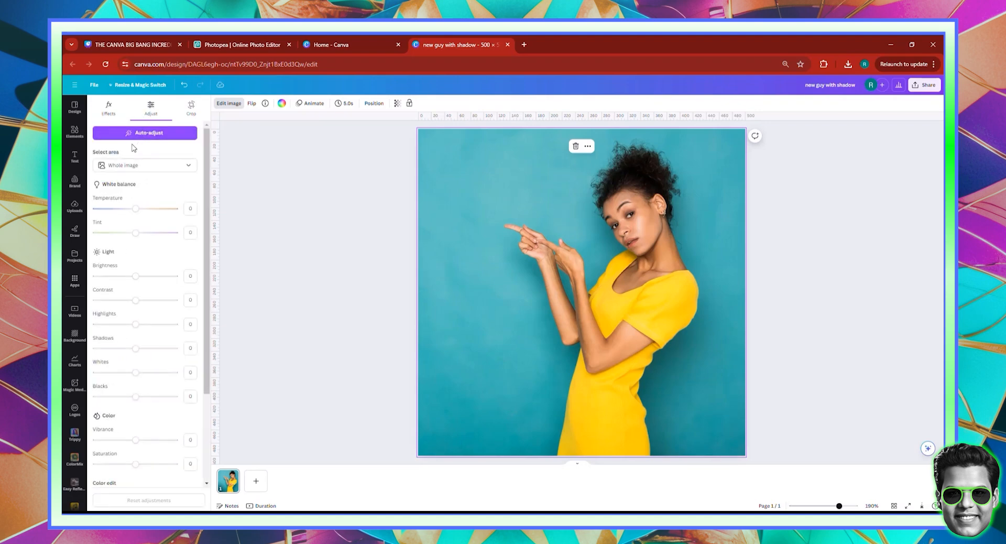
left_click(180, 172)
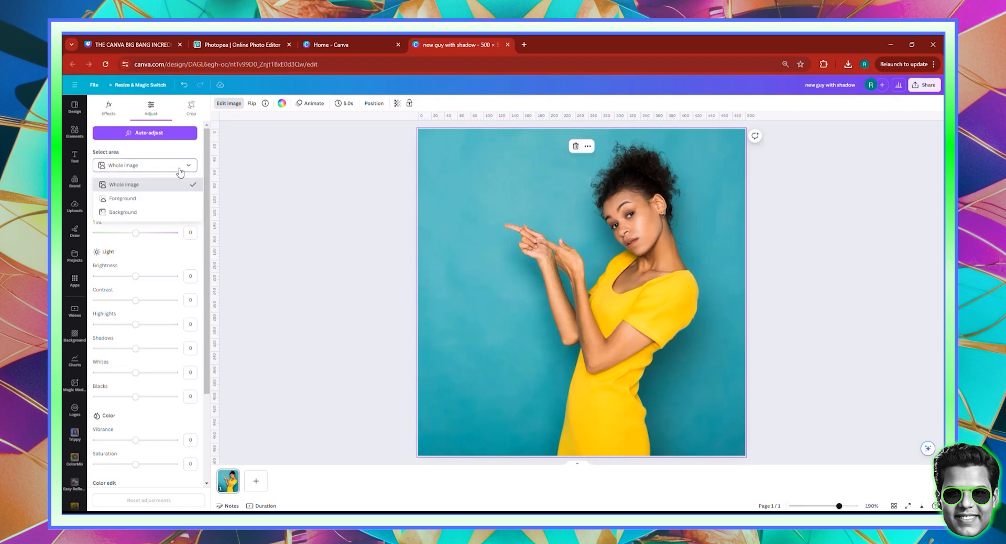
left_click(123, 212)
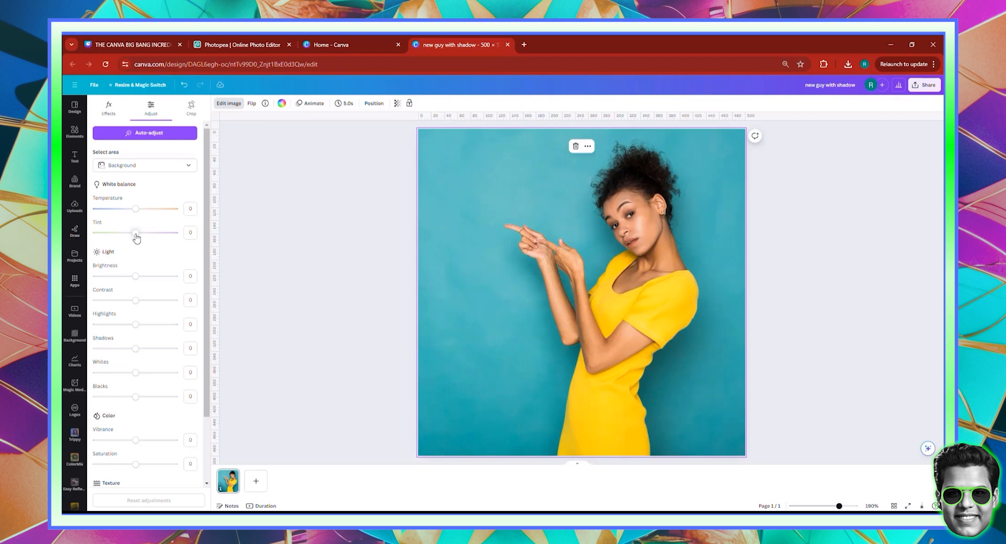
left_click_drag(136, 238, 259, 239)
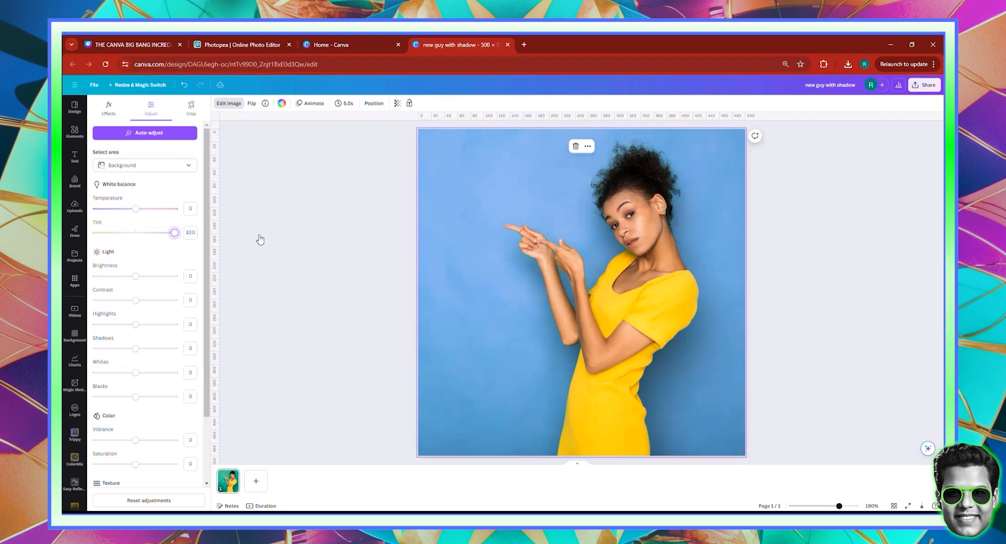
left_click_drag(136, 209, 63, 195)
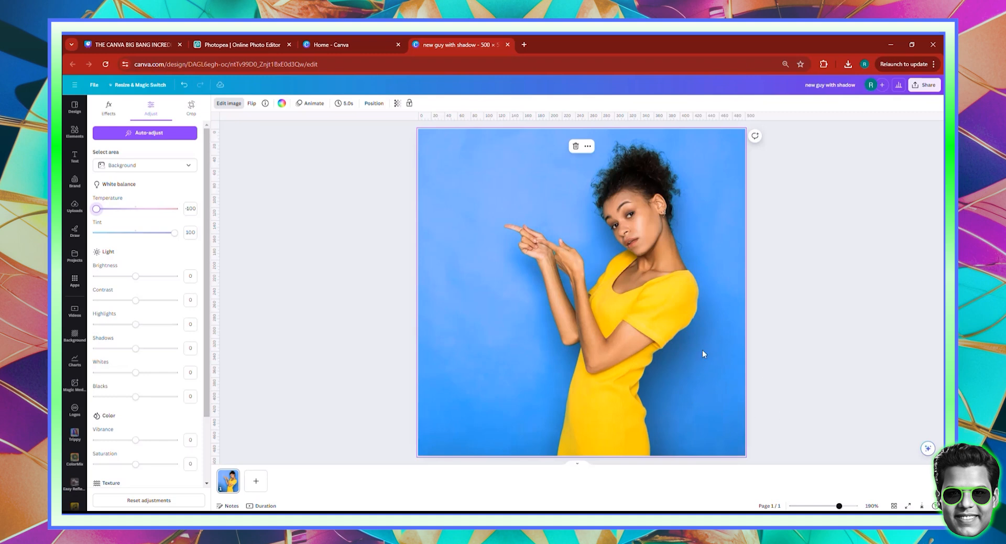
Adjust only the foreground area with contrast 24, highlights 17, shadows 26, whites 15 and blacks 29.
left_click(149, 166)
left_click(122, 198)
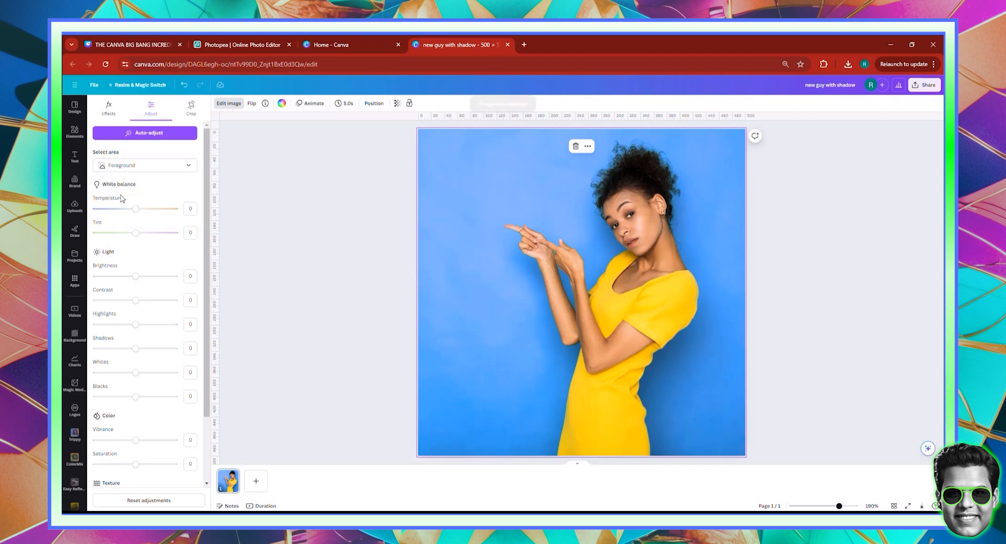
left_click(145, 301)
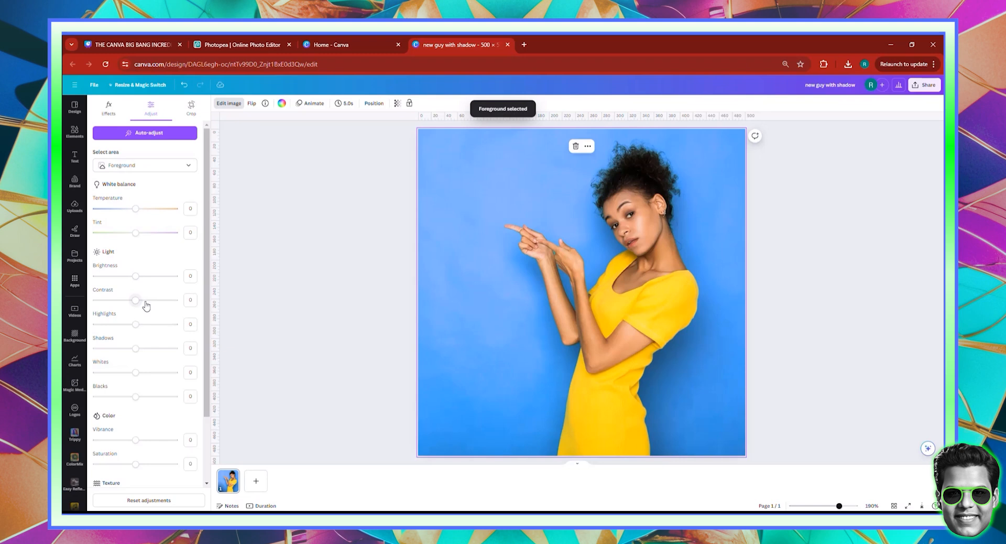
left_click(142, 324)
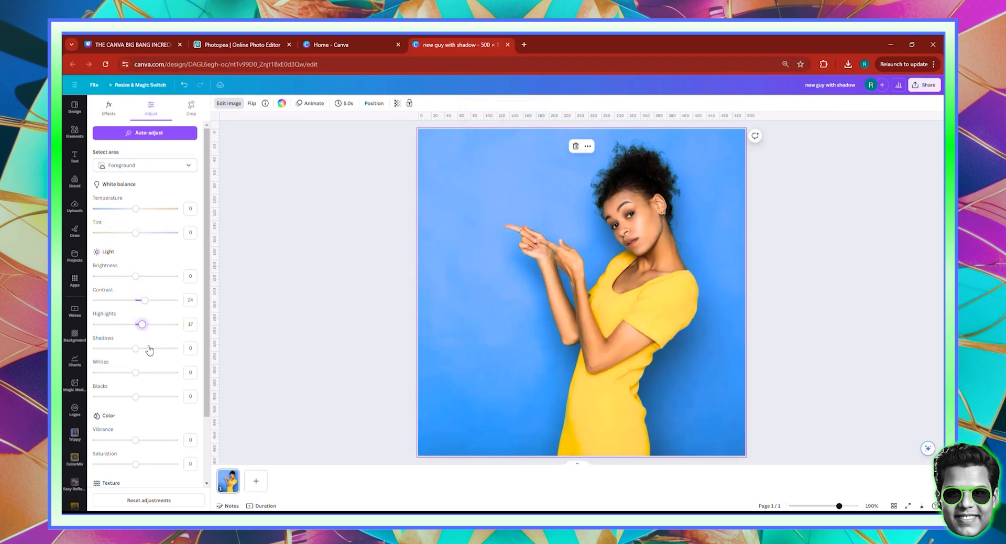
left_click(145, 349)
left_click(141, 373)
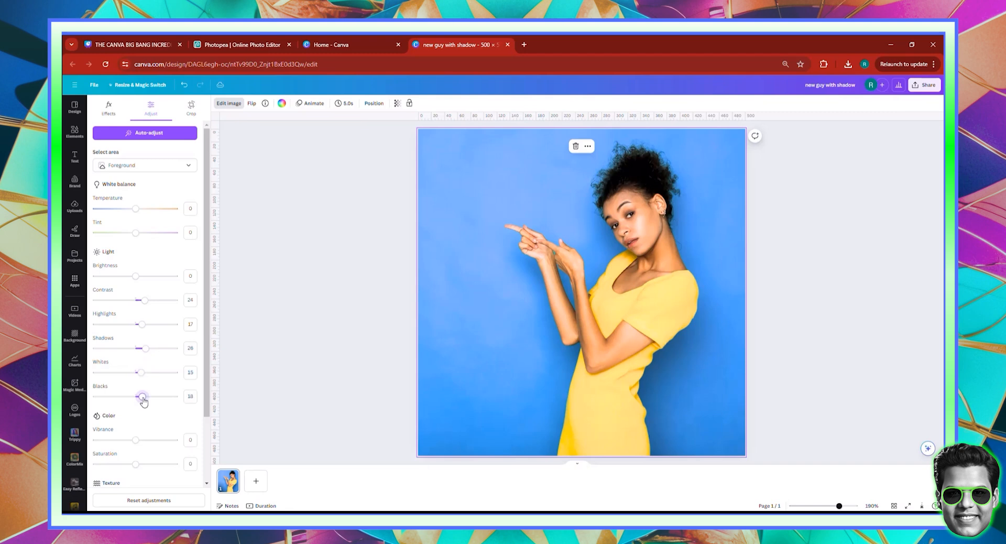
left_click(149, 398)
left_click_drag(149, 399, 146, 398)
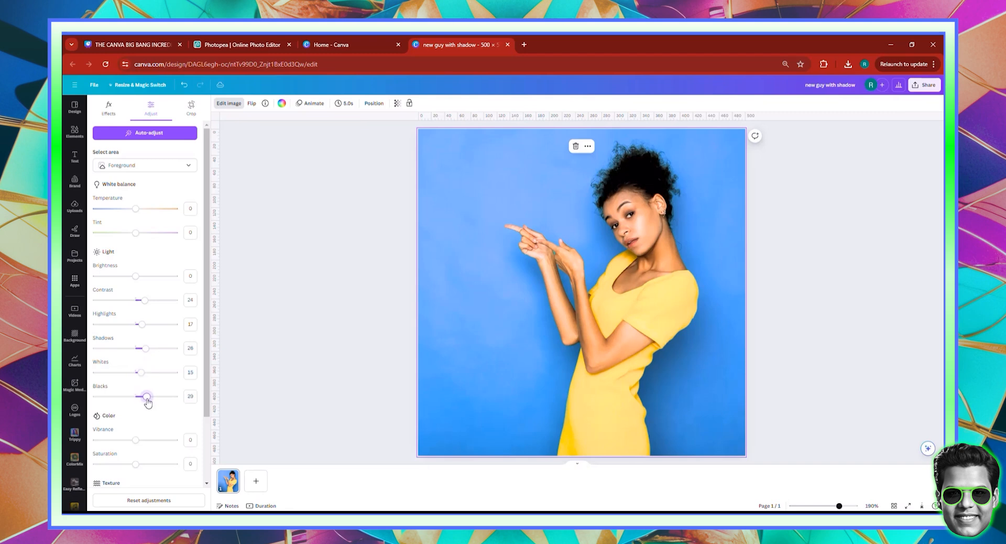
Set the foreground's vibrance to 14 and saturation to 31, and increase its sharpness and clarity.
left_click_drag(136, 440, 64, 461)
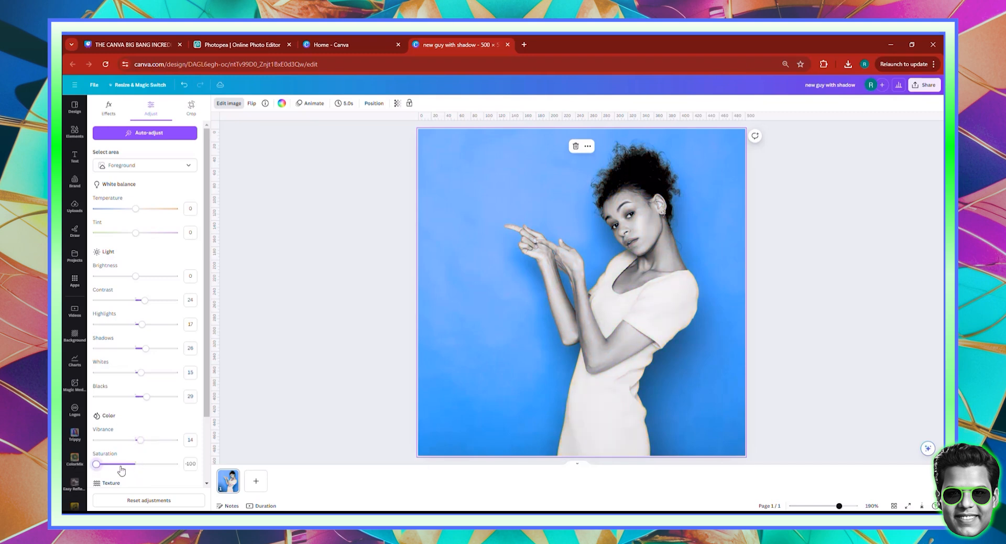
left_click_drag(120, 465, 146, 467)
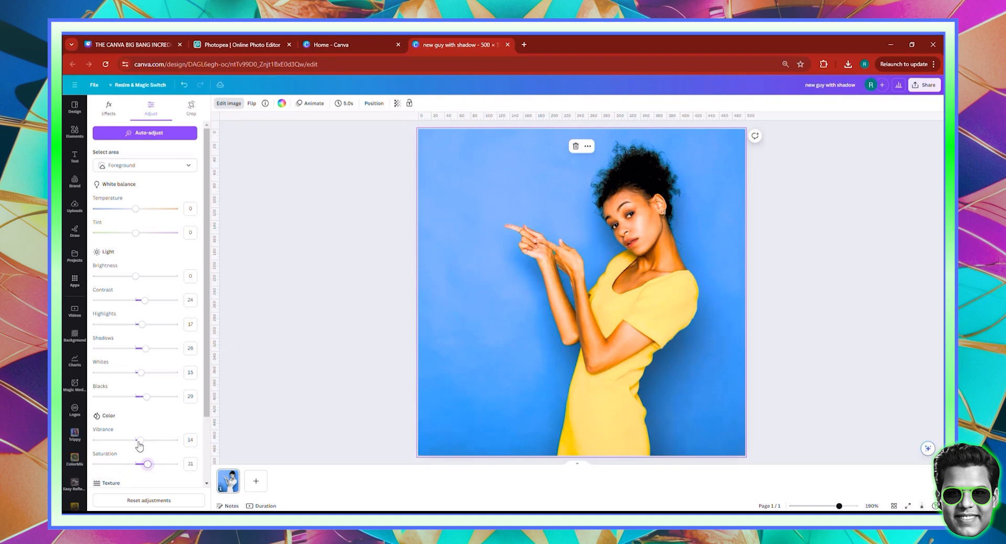
scroll(138, 441, "down", 2)
left_click_drag(135, 427, 142, 451)
scroll(153, 433, "up", 2)
Switch the adjustments back to the background area and set its brightness to 7 and contrast to 10.
left_click(136, 165)
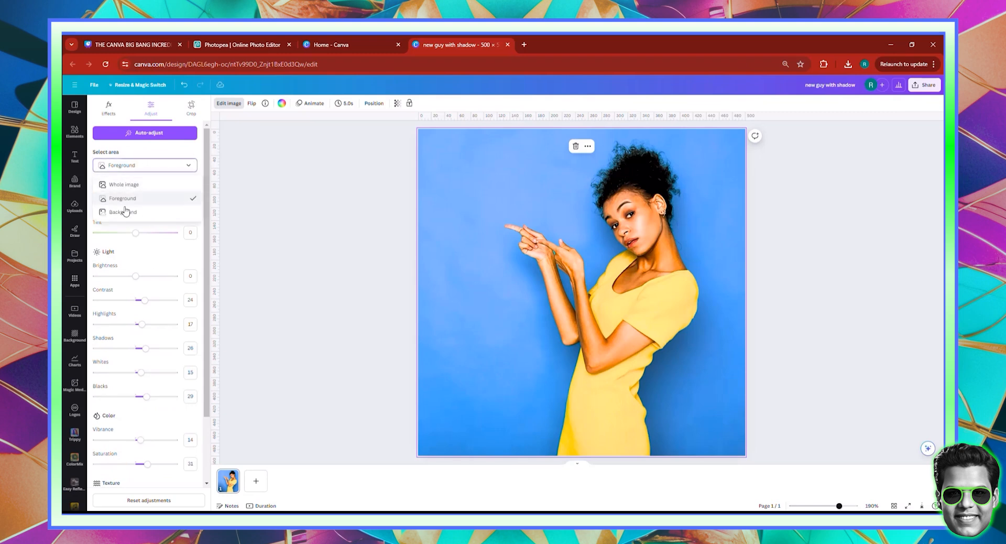
left_click(123, 211)
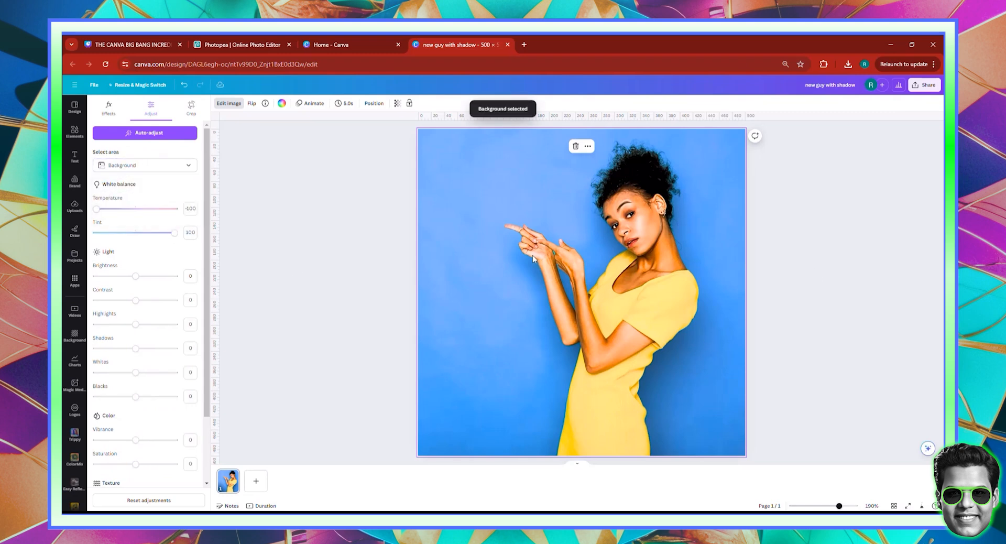
scroll(97, 306, "down", 3)
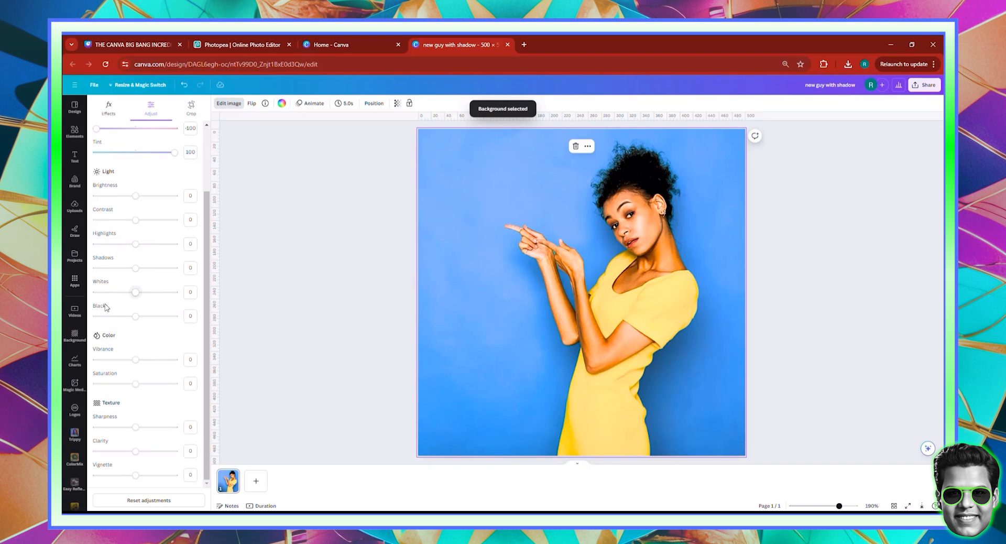
scroll(144, 298, "up", 3)
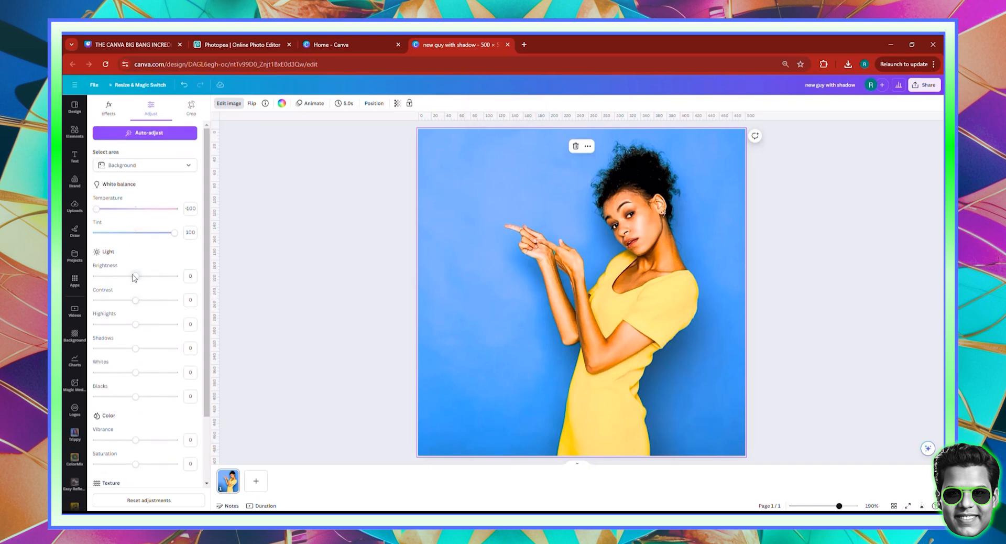
left_click(144, 286)
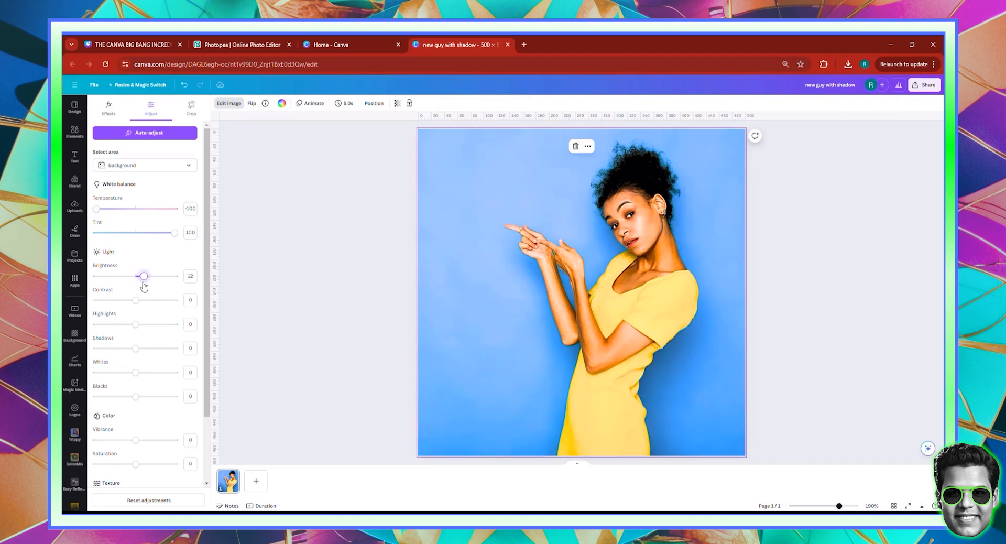
left_click(144, 299)
left_click(145, 277)
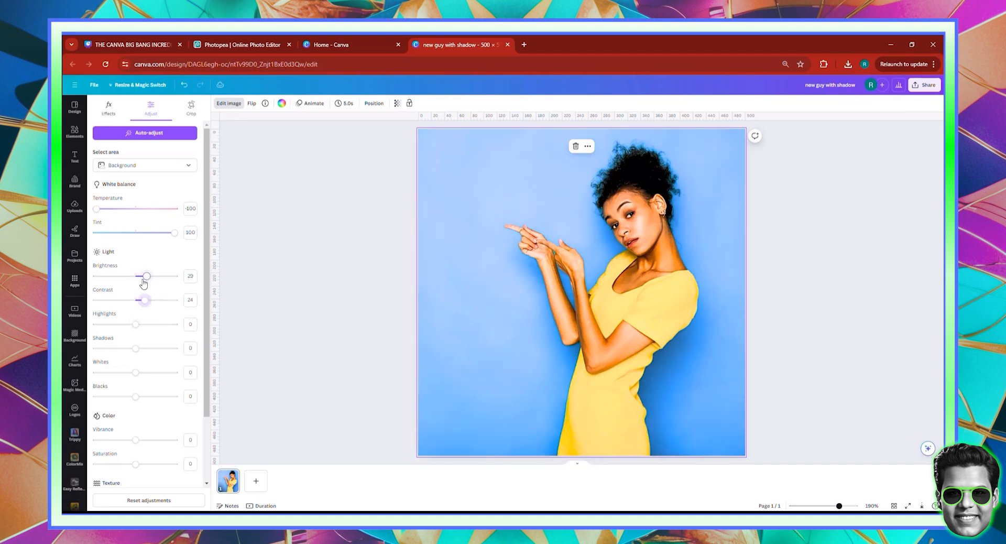
left_click(141, 278)
left_click(140, 299)
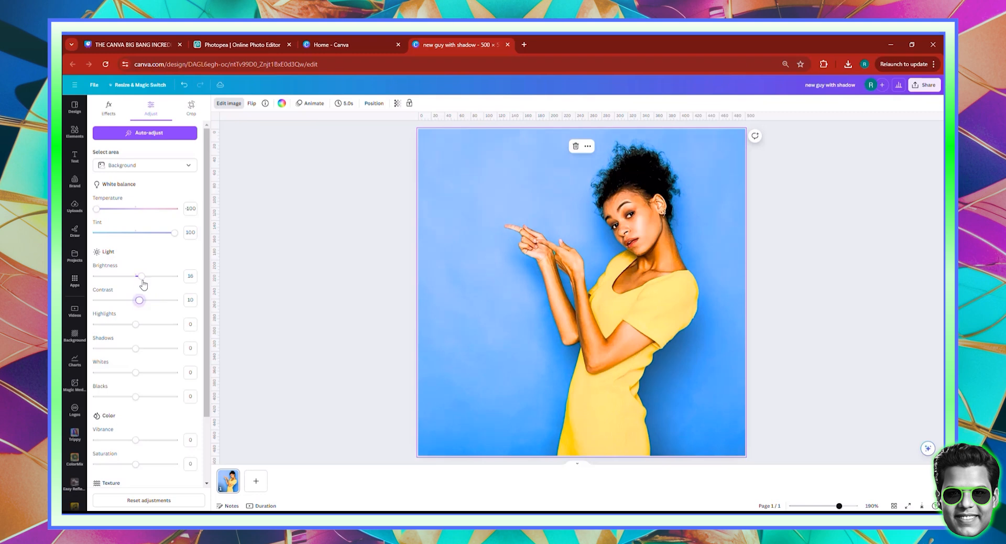
left_click(139, 276)
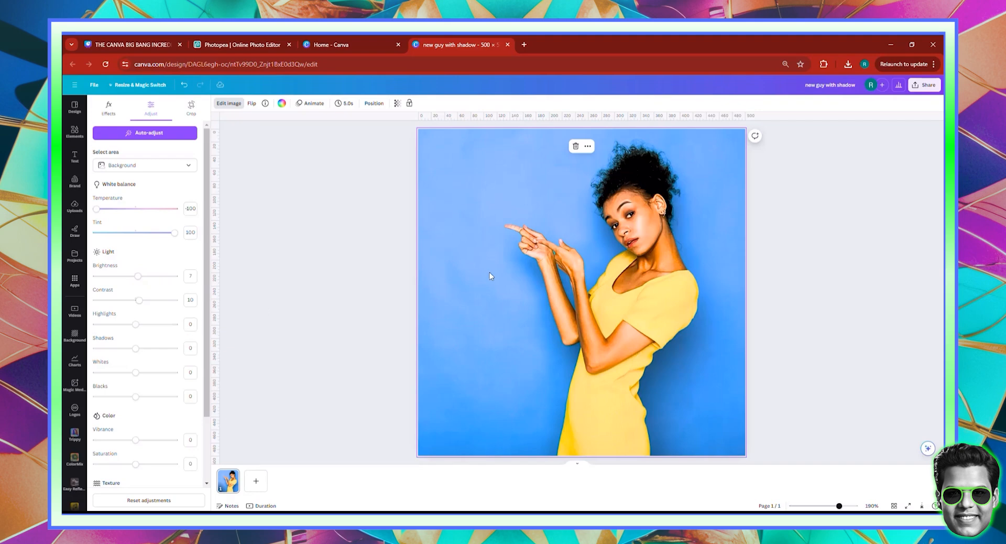
Delete the edited photo and insert the photo of the woman with crossed arms on an orange background.
key("Delete")
mouse_move(138, 305)
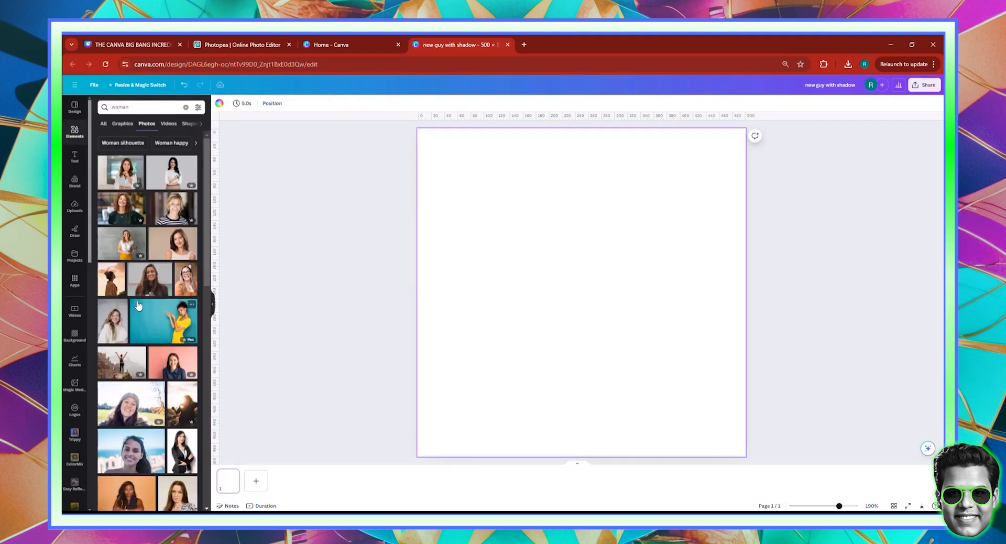
scroll(138, 305, "down", 1)
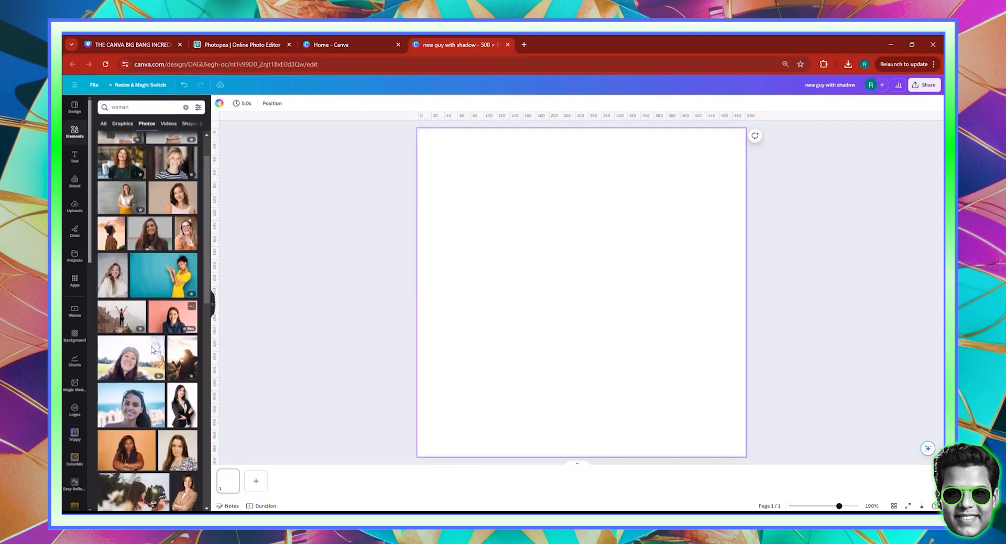
left_click(129, 463)
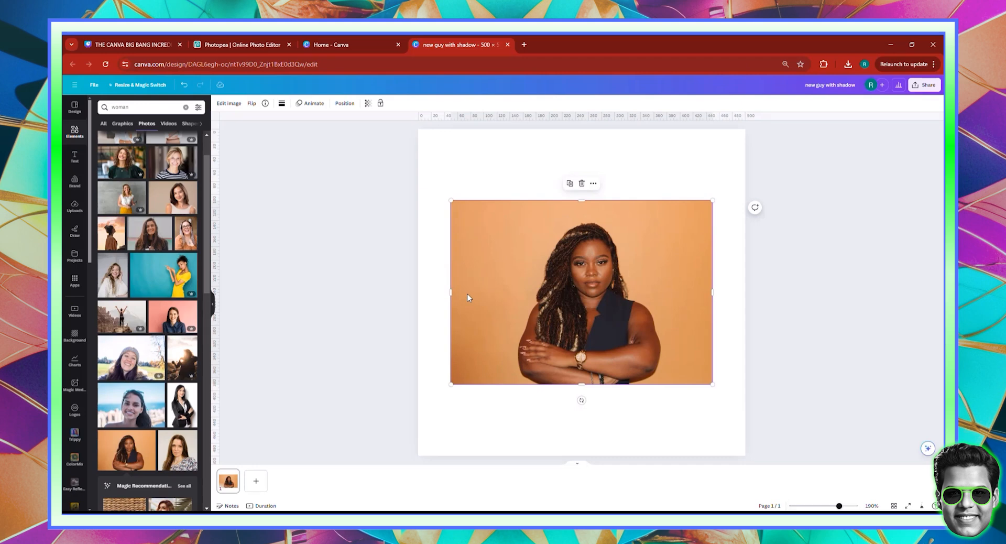
Remove the orange background from the inserted photo with BG Remover.
left_click(232, 105)
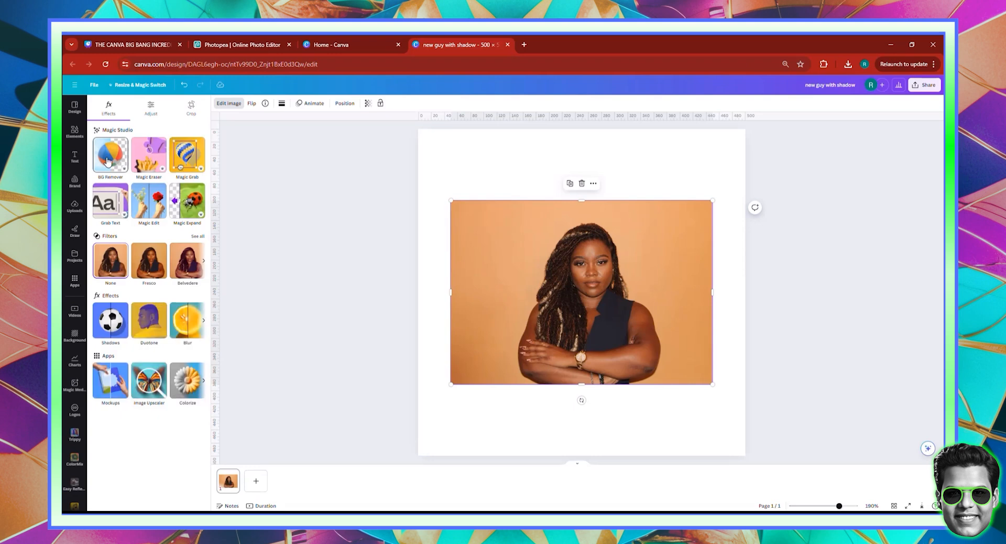
left_click(107, 161)
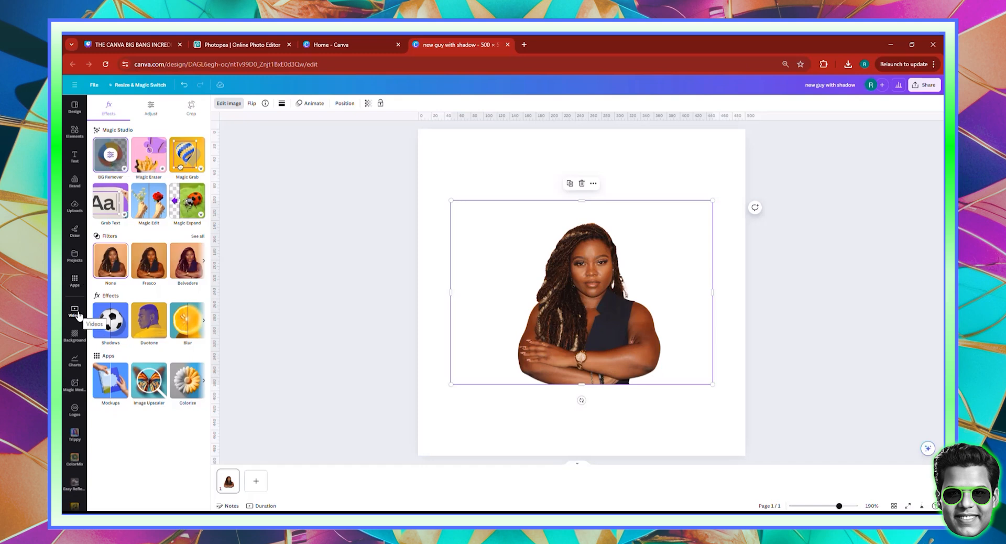
Search the apps for "background eraser" and open the Background Eraser app.
left_click(75, 281)
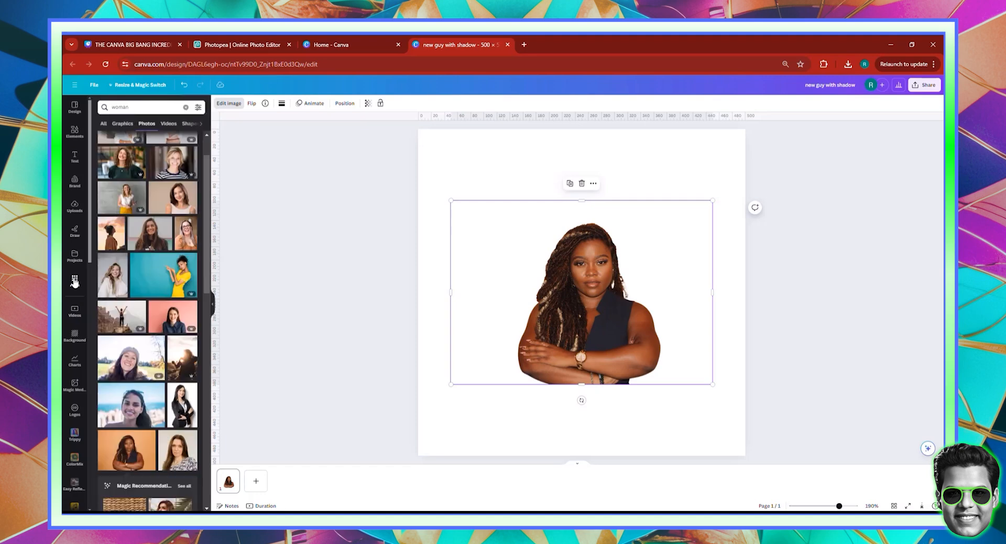
left_click(125, 107)
left_click(250, 197)
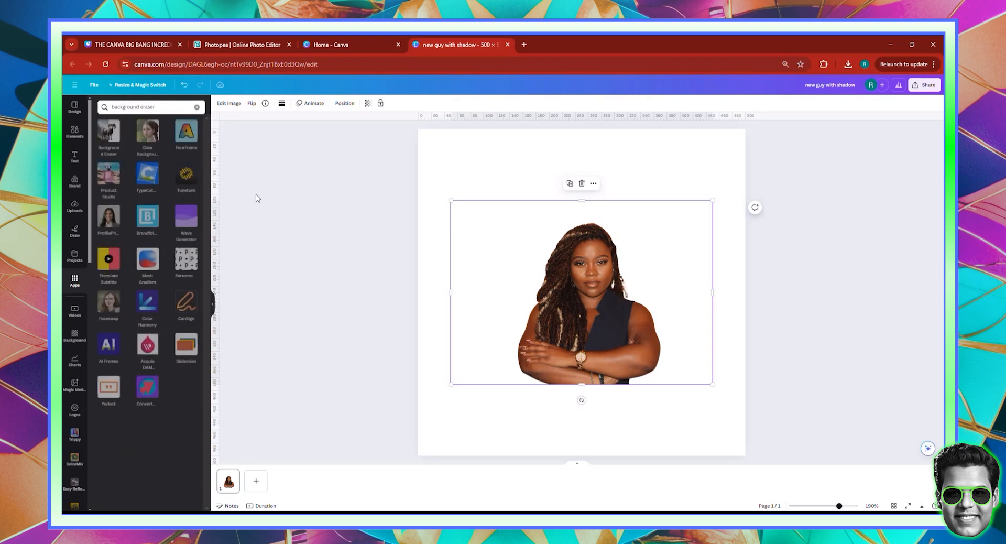
left_click(109, 132)
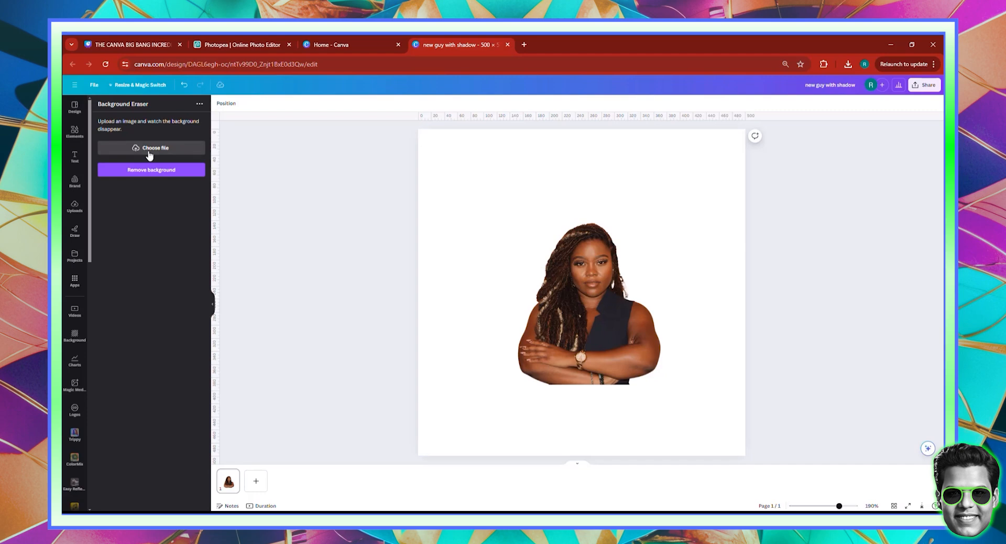
Upload the new guy PNG image to Background Eraser and remove its background.
left_click(150, 154)
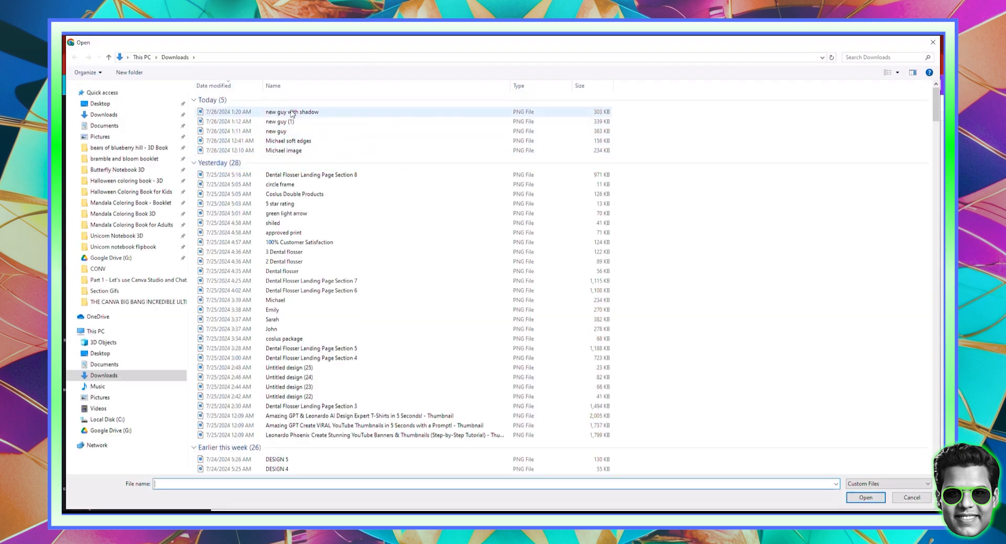
double_click(279, 135)
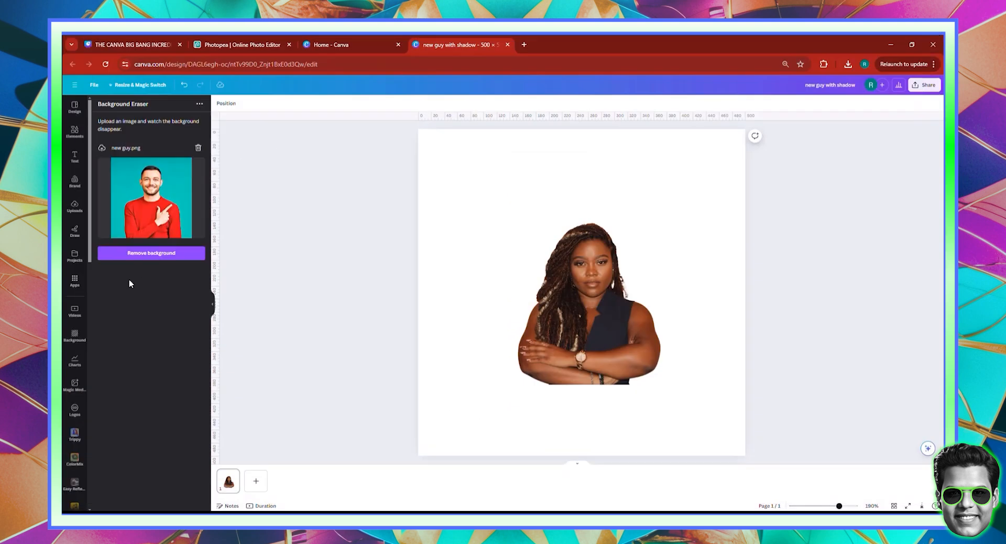
left_click(158, 252)
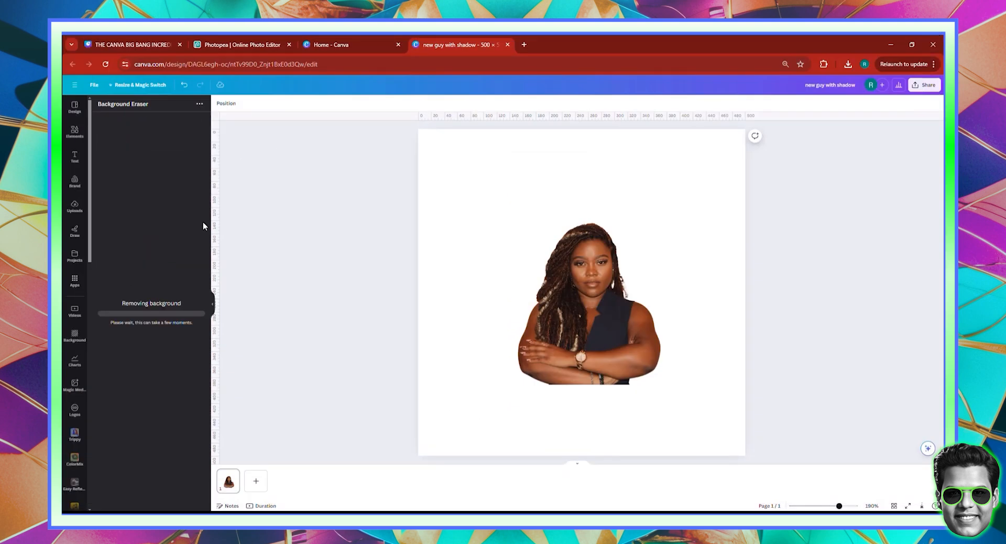
Reposition the two cut-outs on the page and delete the one of the man in the red sweater.
left_click_drag(580, 371, 617, 390)
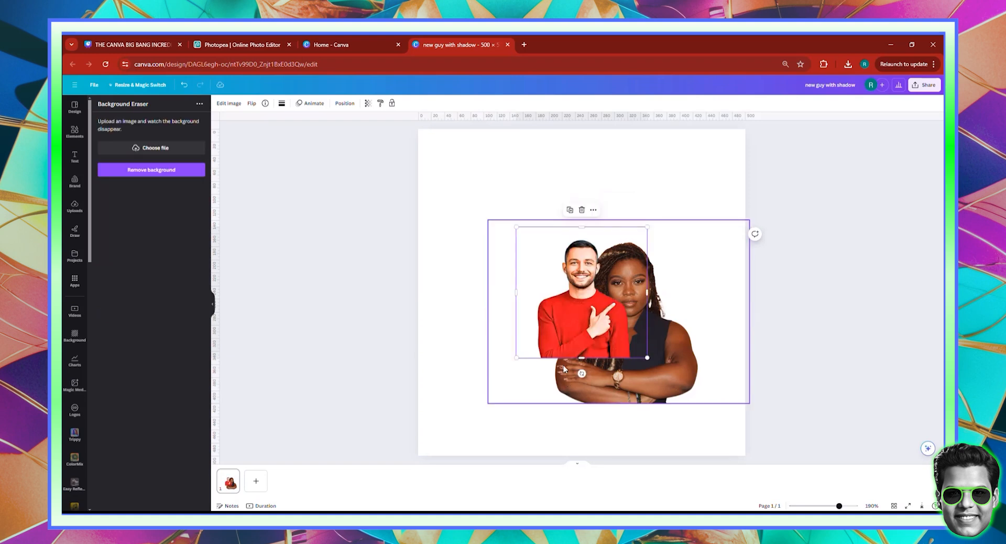
left_click_drag(524, 258, 501, 239)
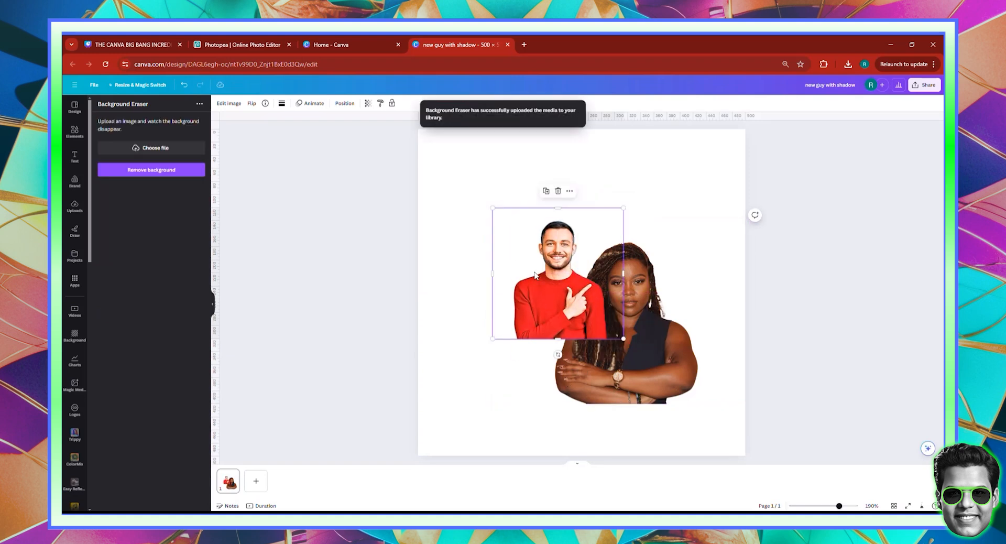
left_click_drag(535, 274, 507, 302)
key("Delete")
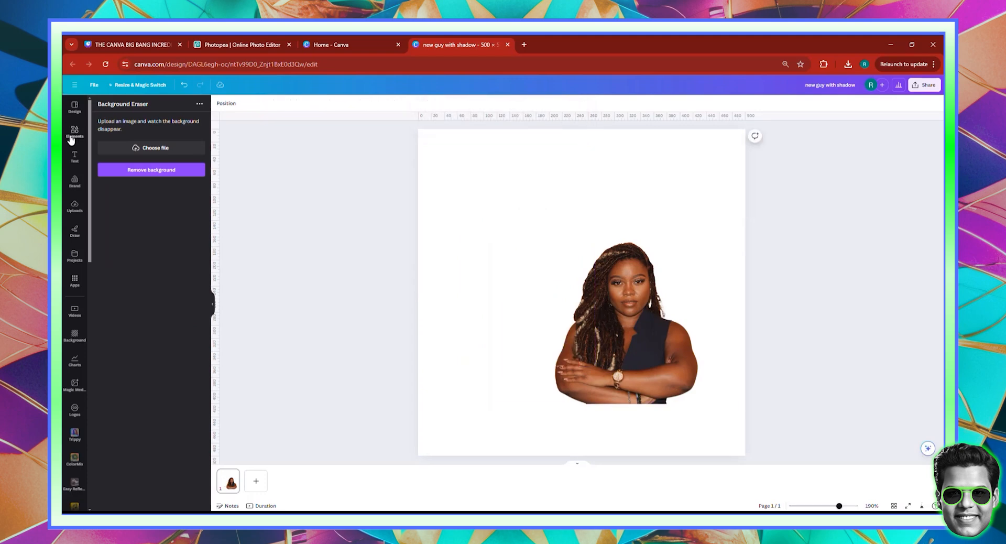
Crop the empty space from both sides of the woman's cut-out.
left_click(572, 272)
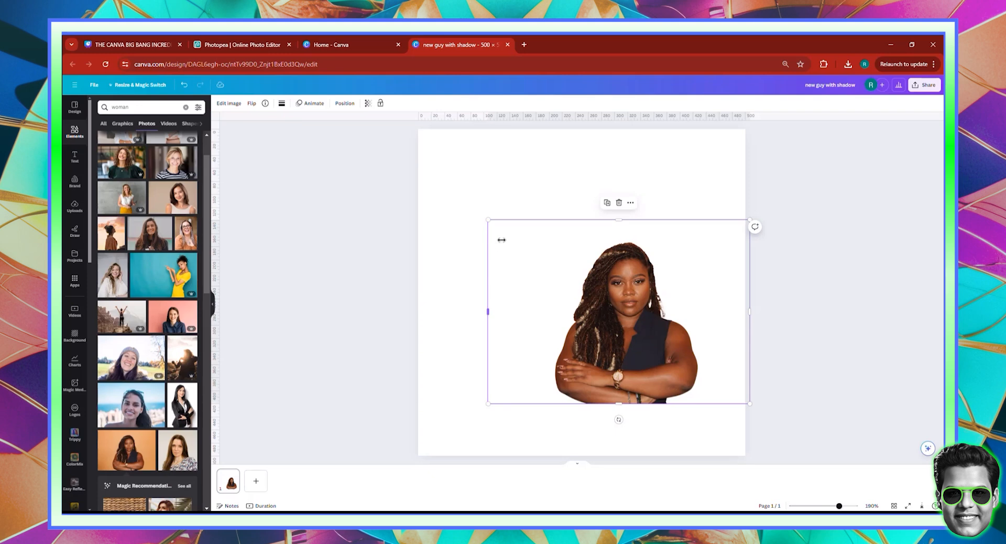
left_click_drag(501, 240, 541, 241)
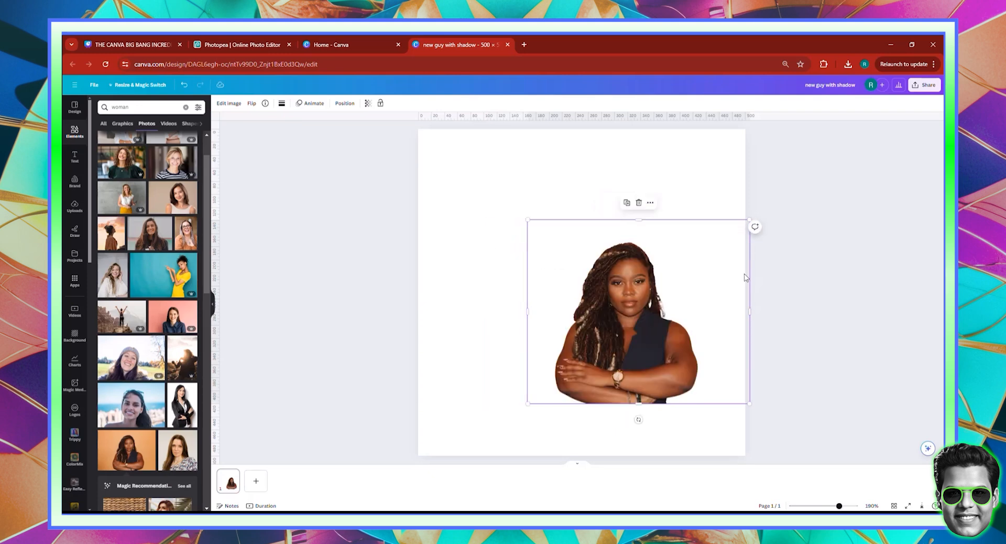
left_click_drag(751, 270, 724, 269)
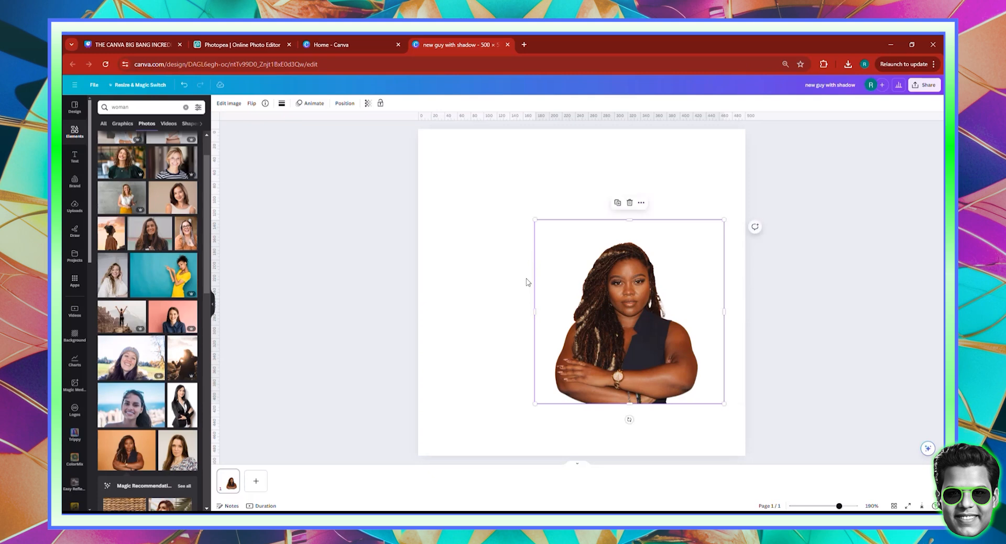
Move the woman's cut-out toward the page's upper-left corner, trim its right side further and enlarge it to about 475 px wide.
left_click_drag(543, 332, 467, 323)
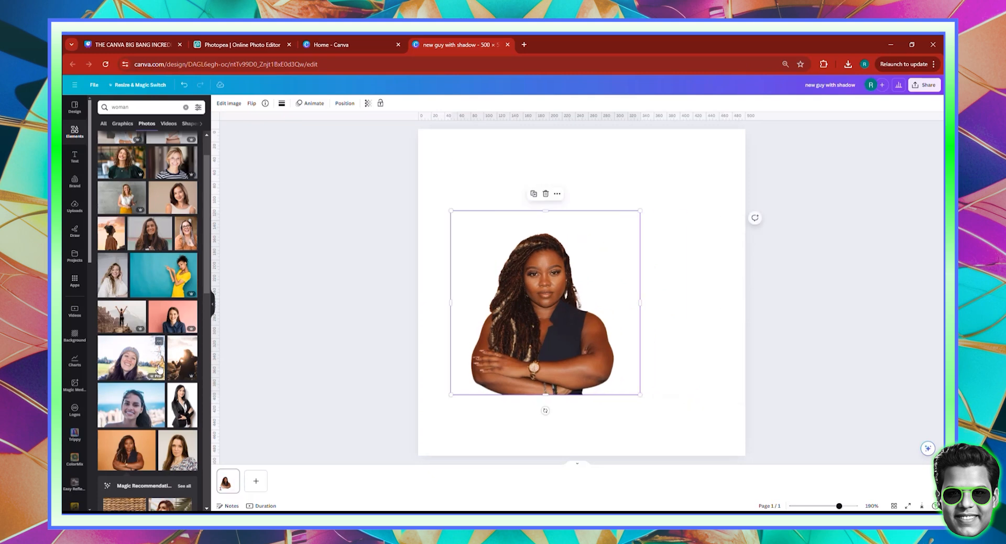
left_click_drag(546, 369, 546, 367)
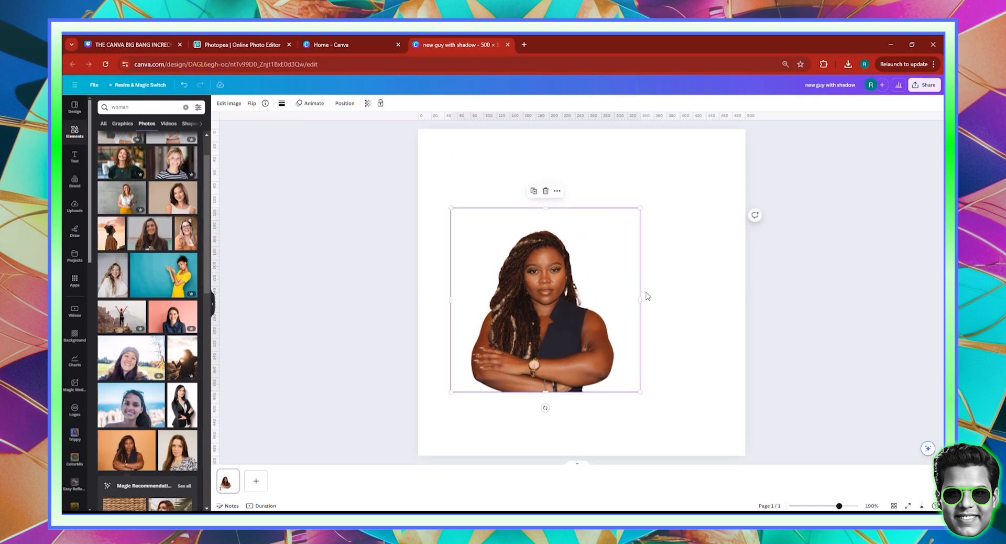
left_click_drag(631, 278, 619, 285)
left_click_drag(519, 362, 487, 282)
left_click_drag(422, 211, 424, 212)
left_click_drag(594, 313, 734, 464)
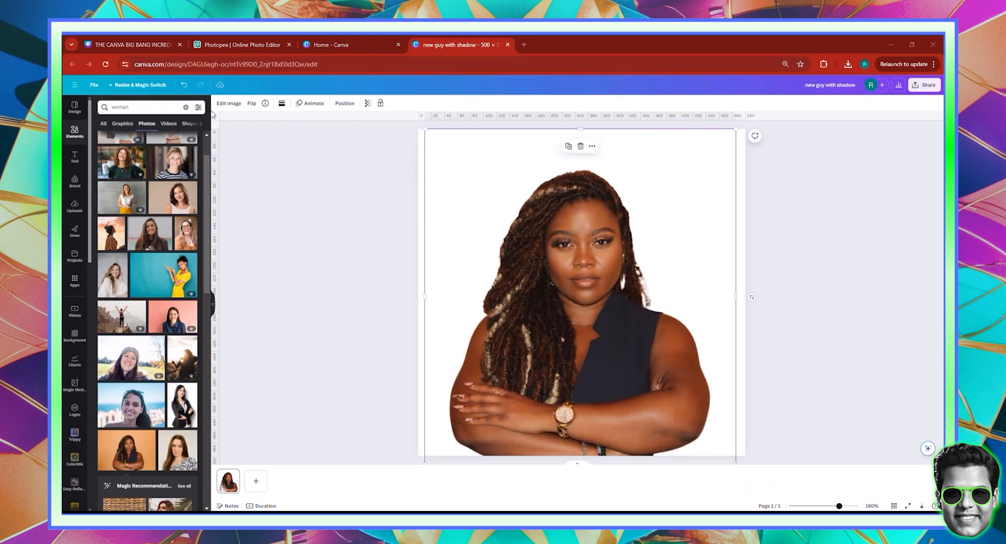
Apply Auto-adjust to the whole image of the woman's cut-out.
left_click(234, 103)
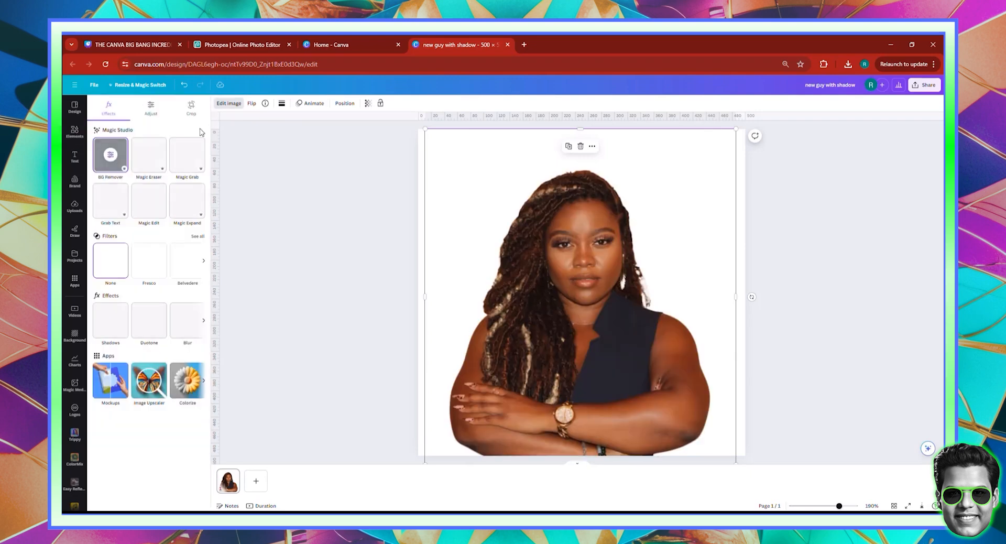
left_click(150, 110)
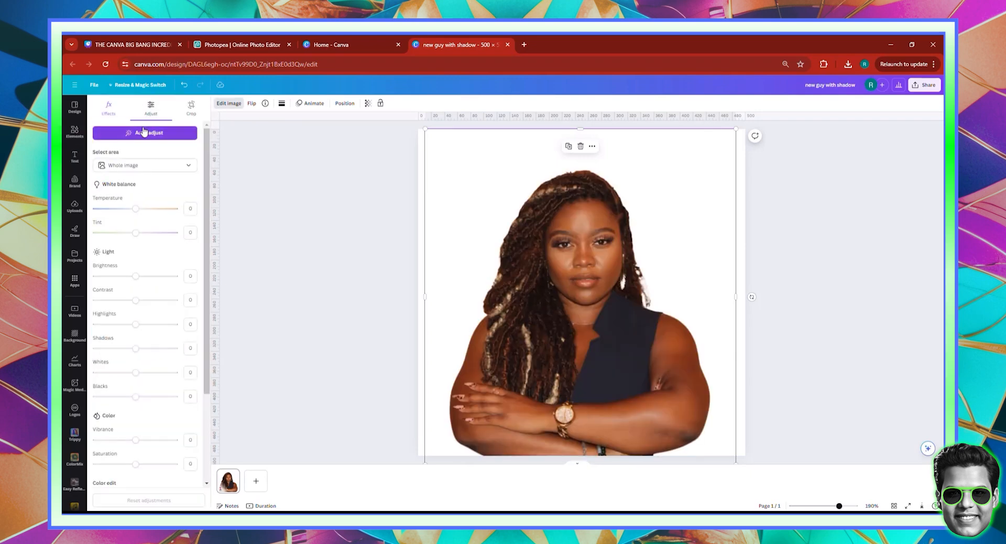
left_click(142, 133)
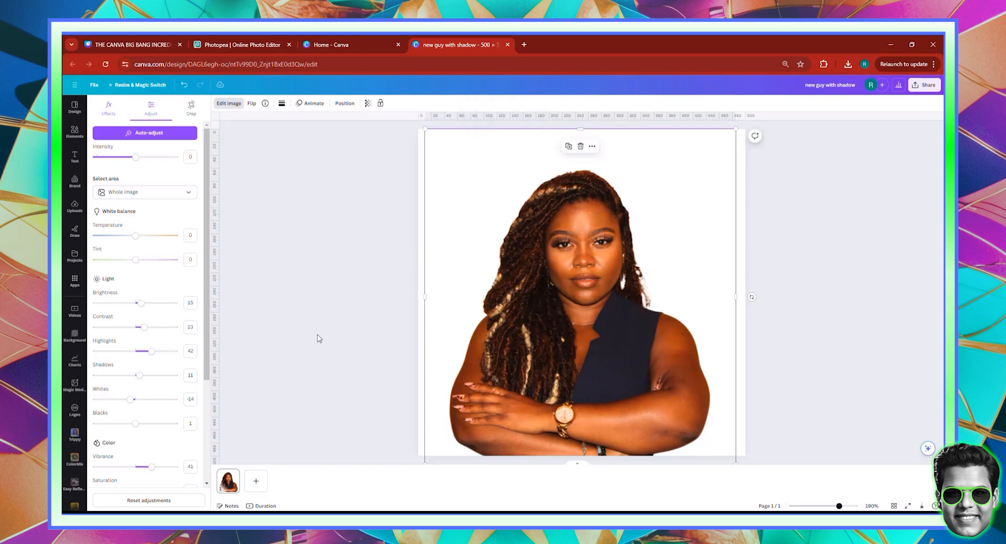
key("Escape")
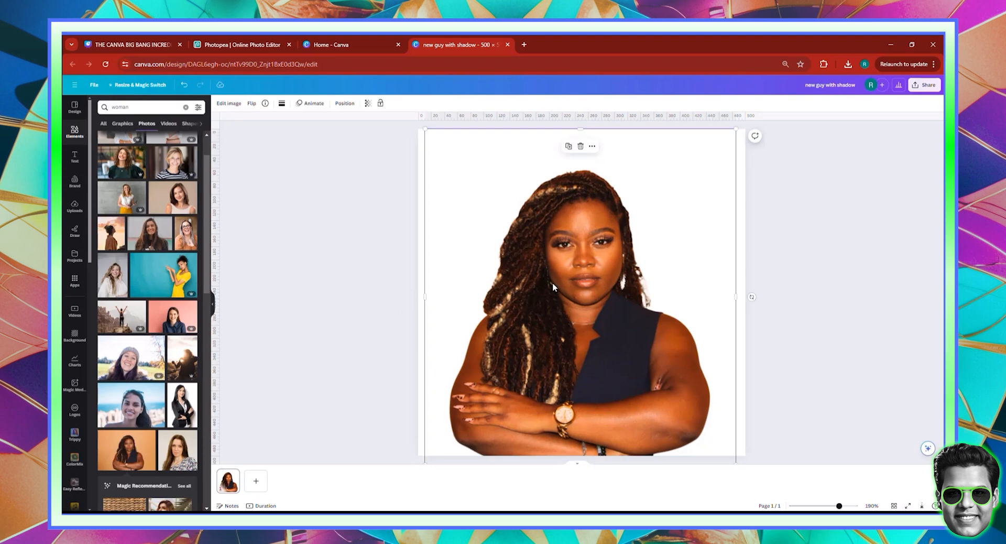
Duplicate the woman's cut-out and move the copy over the original.
left_click(568, 147)
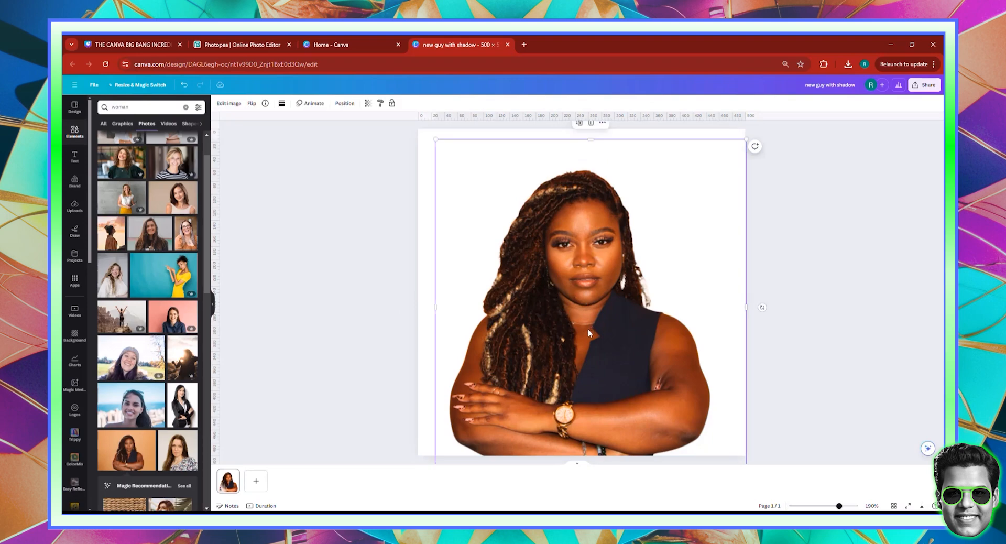
left_click_drag(588, 331, 505, 283)
left_click_drag(451, 238, 483, 205)
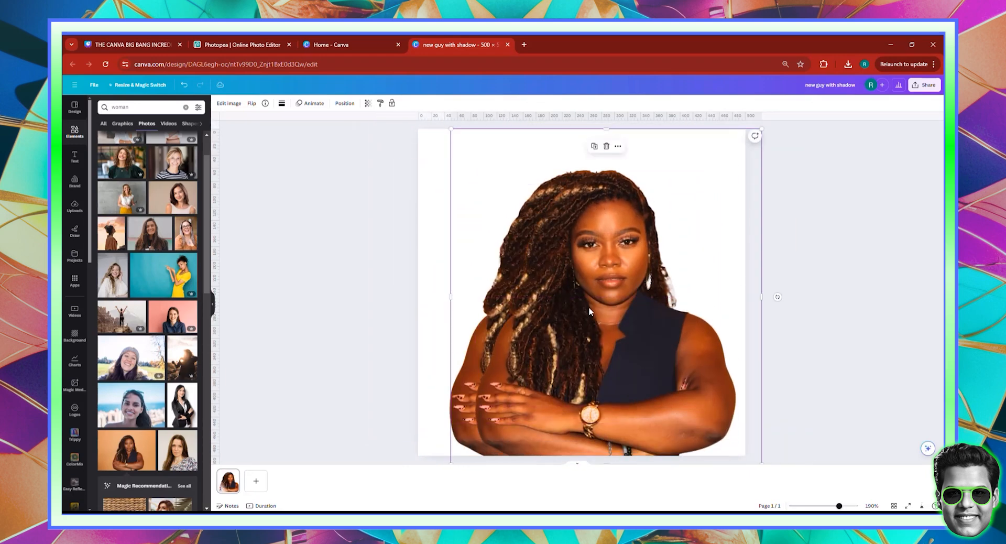
Apply a Custom Duotone effect to the copy and set its highlights color to black (#000000).
left_click(228, 104)
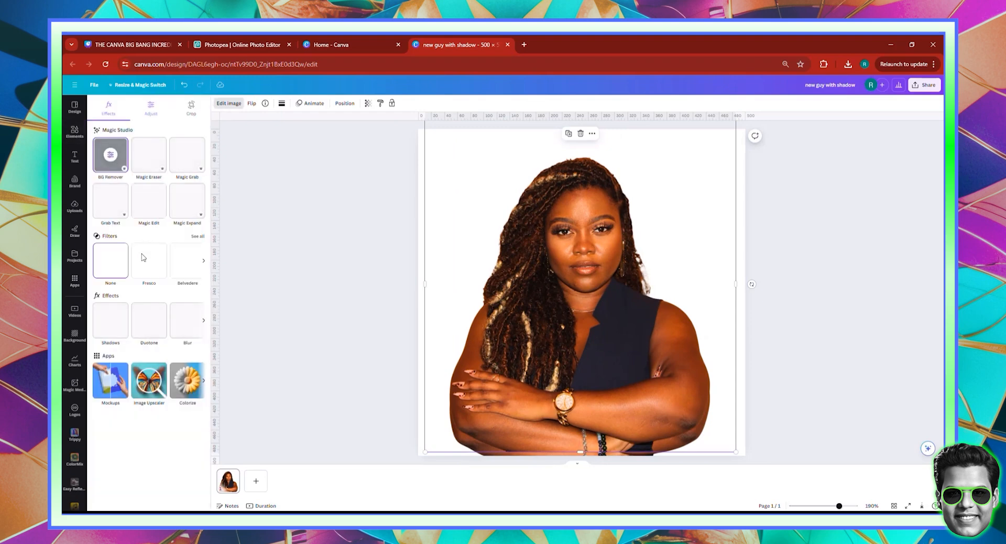
left_click(150, 320)
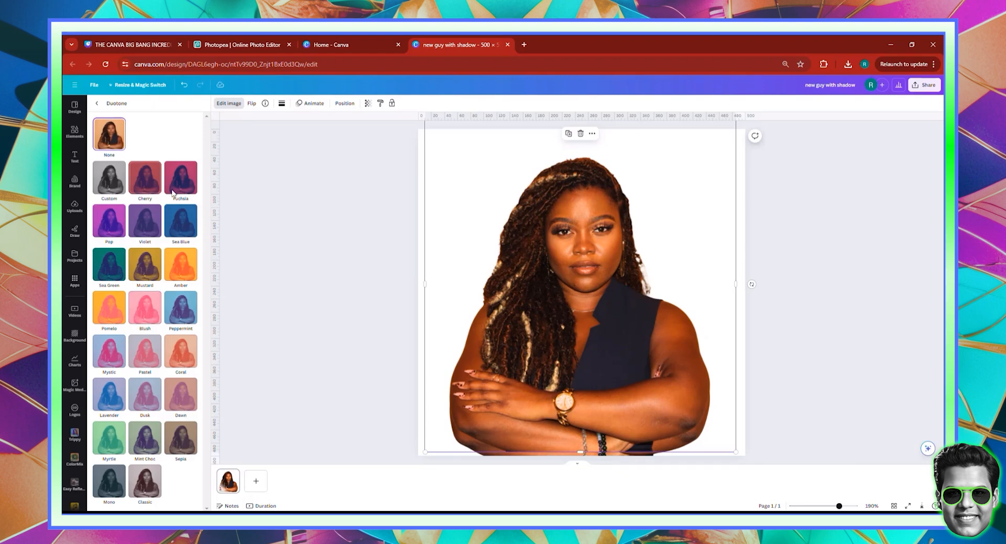
left_click(109, 178)
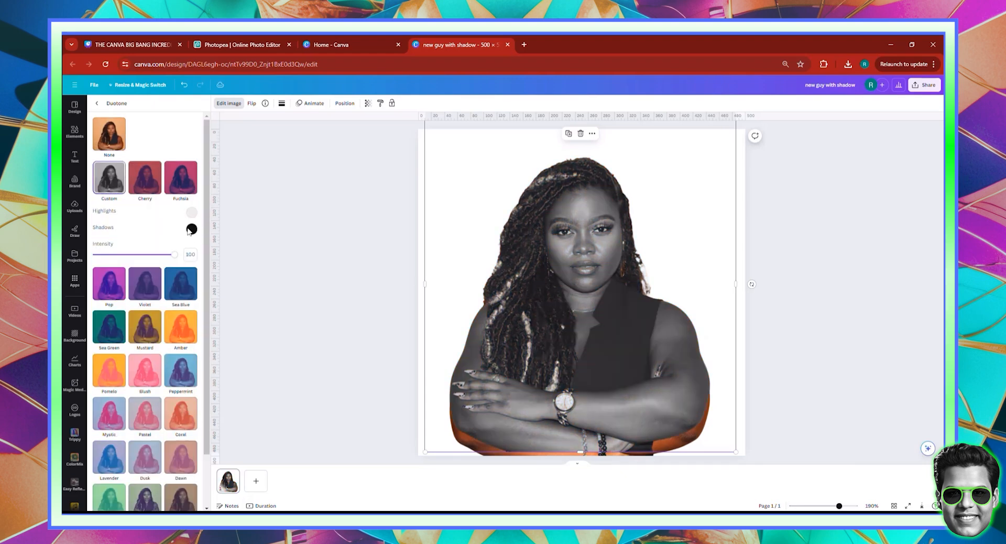
left_click(191, 213)
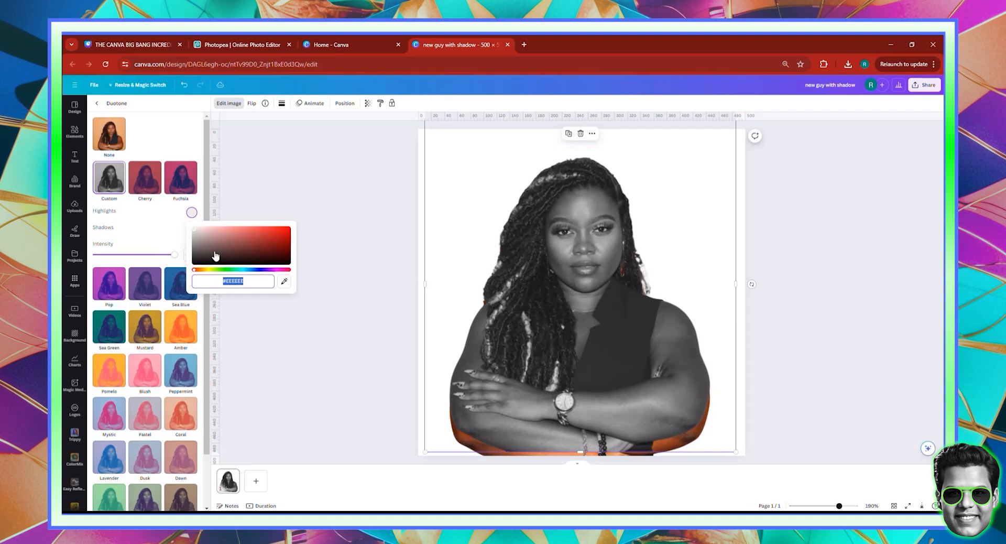
left_click_drag(215, 255, 156, 306)
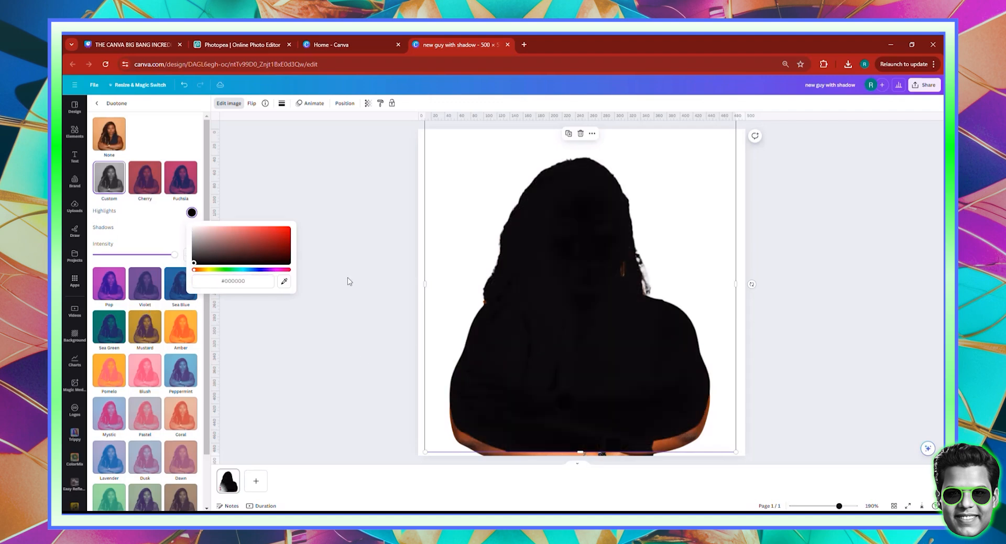
Blur the whole black silhouette with an intensity of 42.
left_click(98, 104)
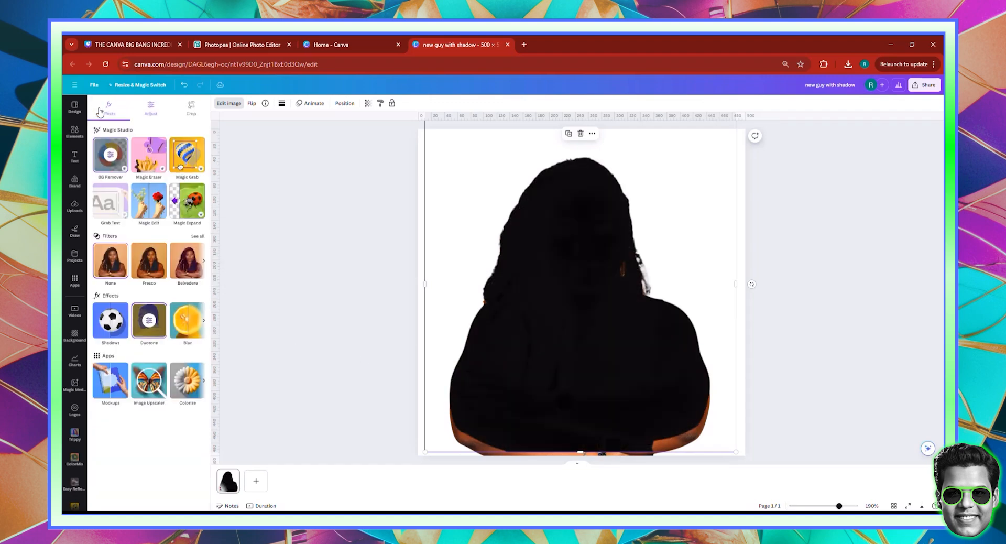
left_click(188, 325)
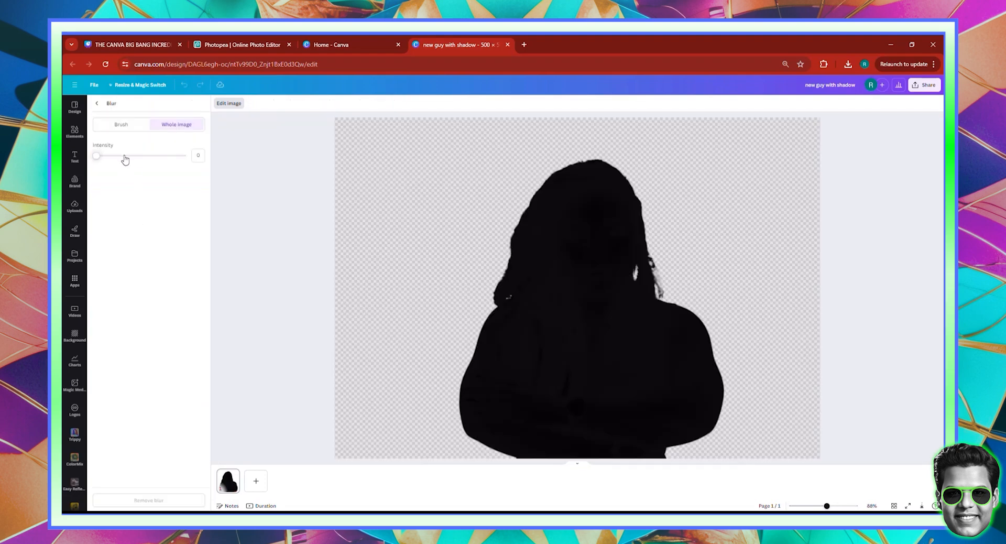
left_click_drag(125, 157, 134, 158)
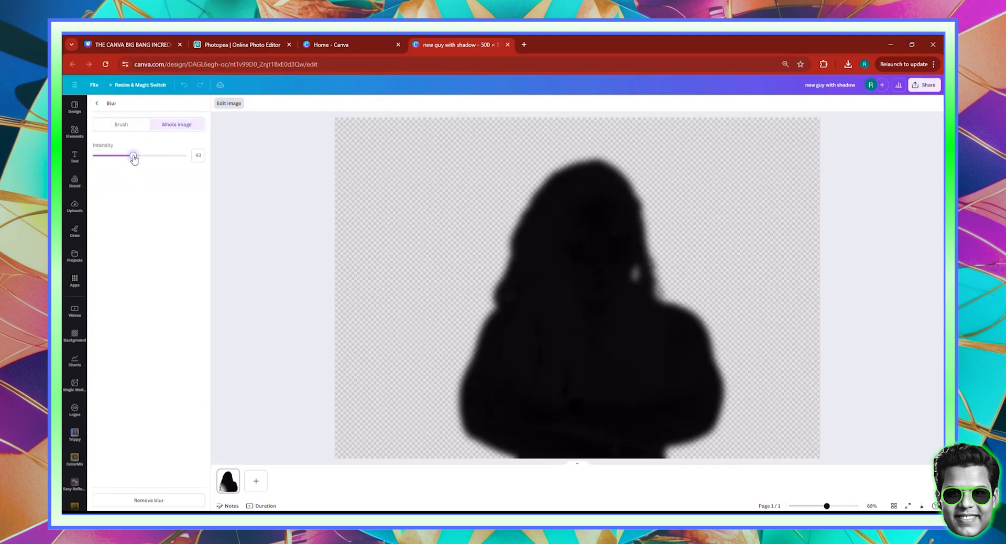
left_click(97, 105)
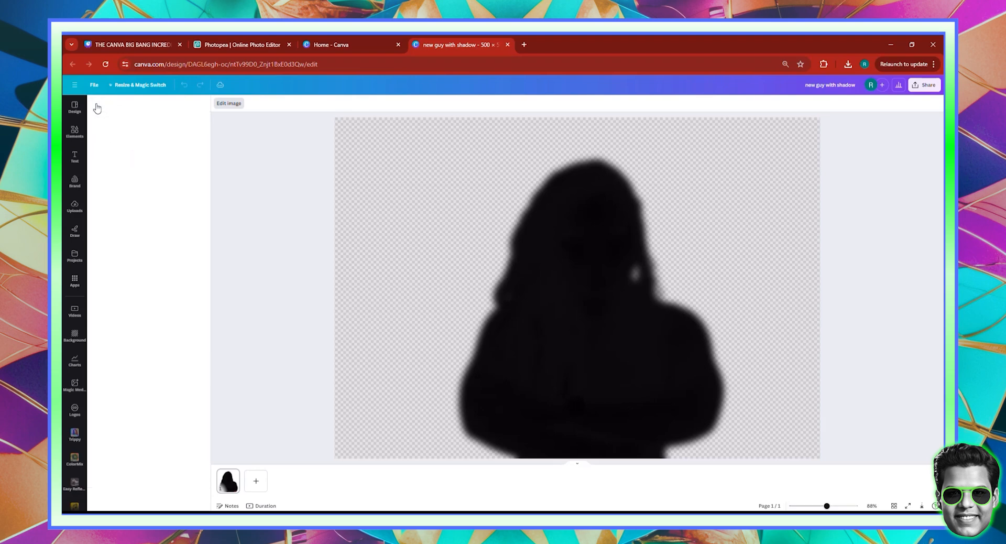
Offset the blurred silhouette to the right of the woman and set its transparency to 62.
left_click_drag(574, 360, 599, 361)
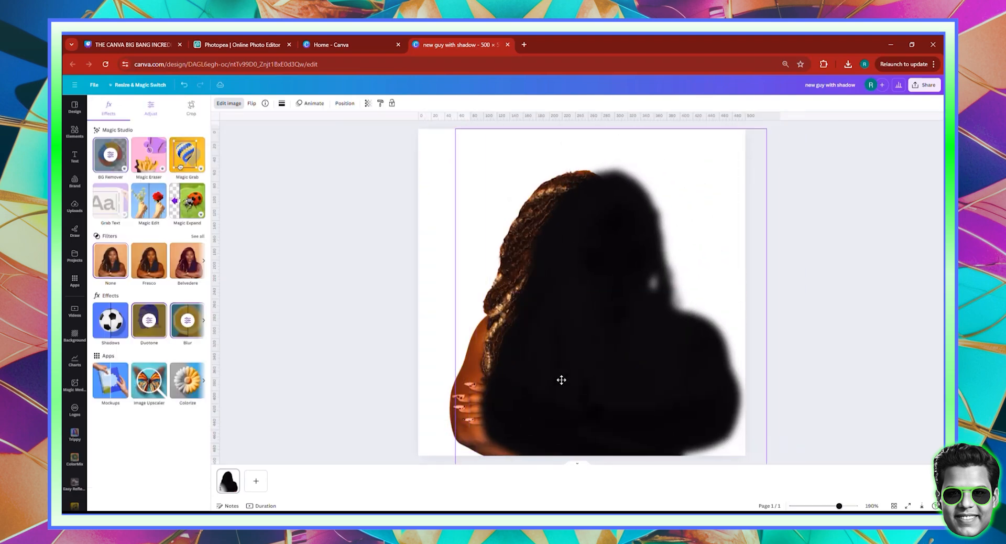
left_click(367, 103)
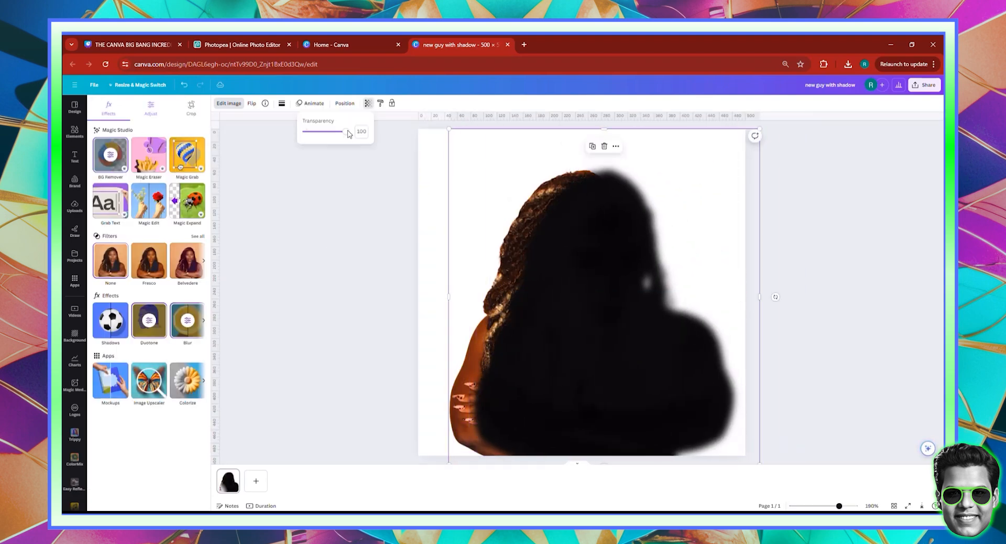
left_click_drag(347, 132, 331, 135)
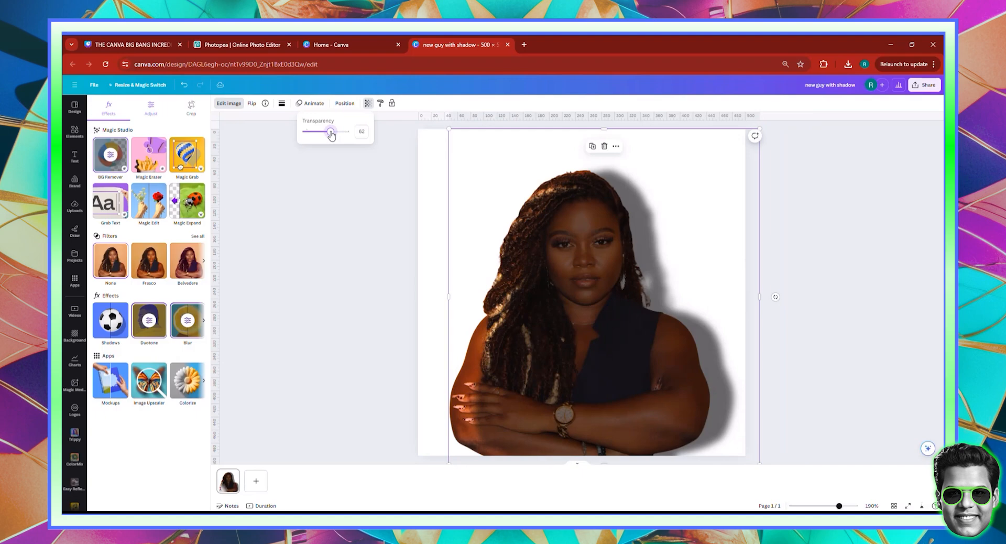
Nudge the shadow silhouette up and left to about X 34, Y -7 px and send it to the back.
mouse_move(574, 334)
left_mouse_down()
mouse_move(550, 339)
mouse_move(567, 339)
left_mouse_up()
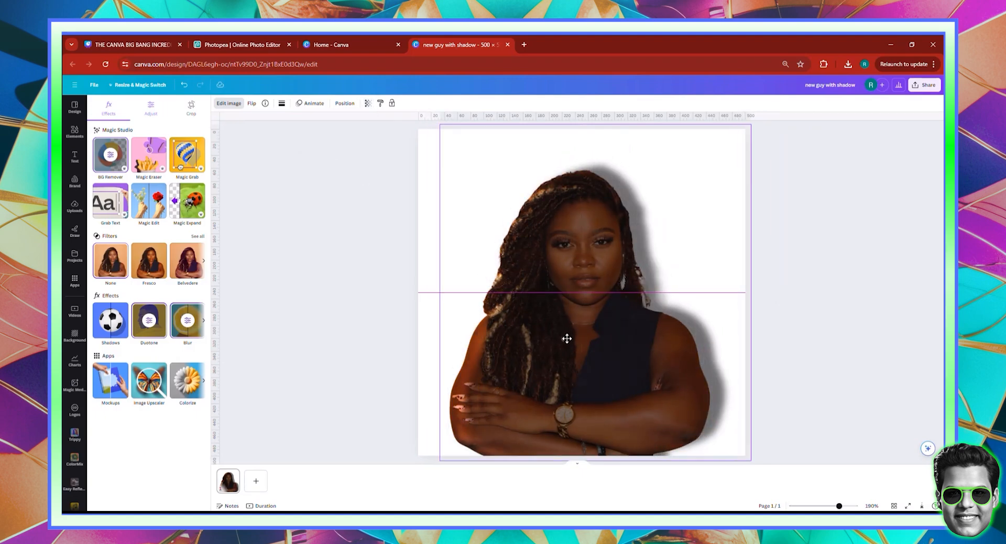
left_click(344, 103)
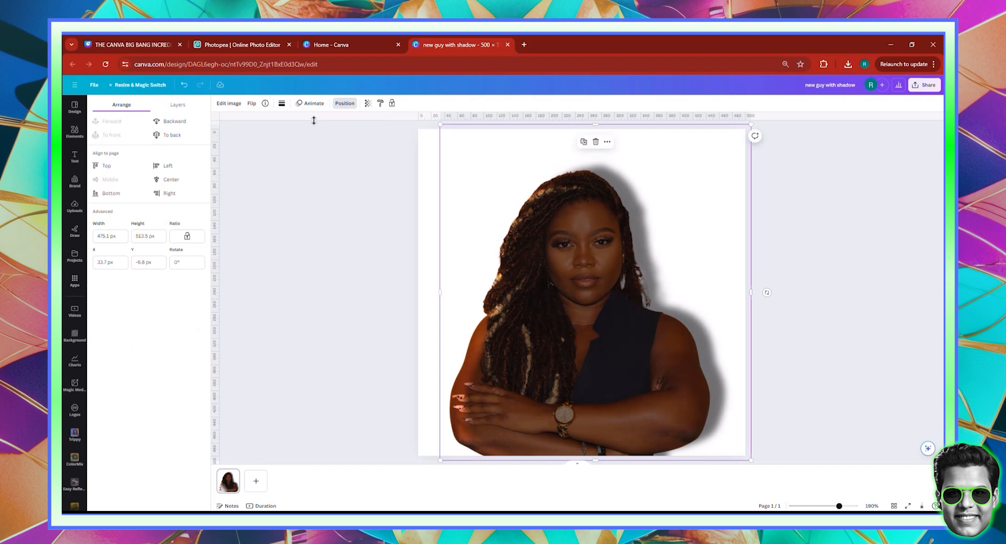
left_click(176, 136)
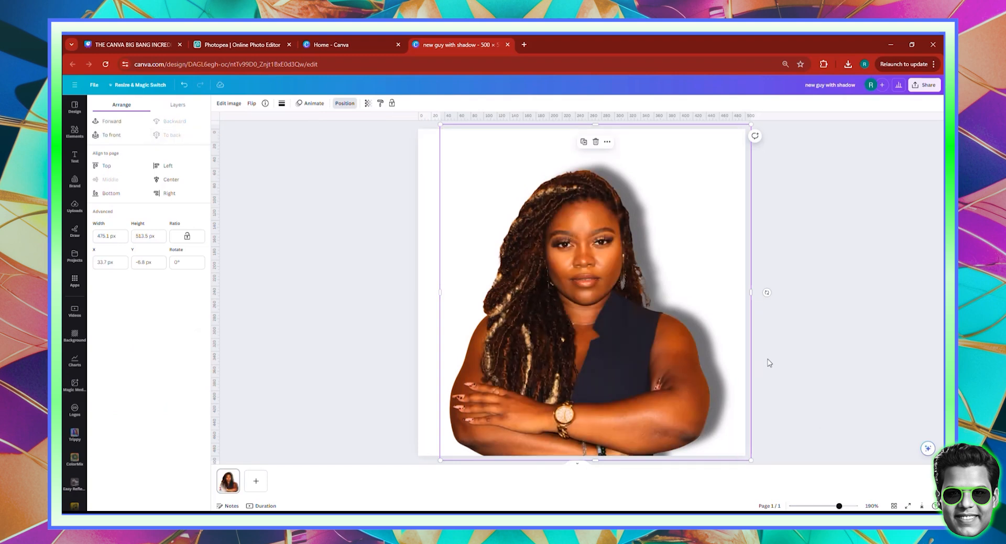
Try the brand green and a tan photo color on the page background, settling on the reddish-brown photo color.
left_click(426, 189)
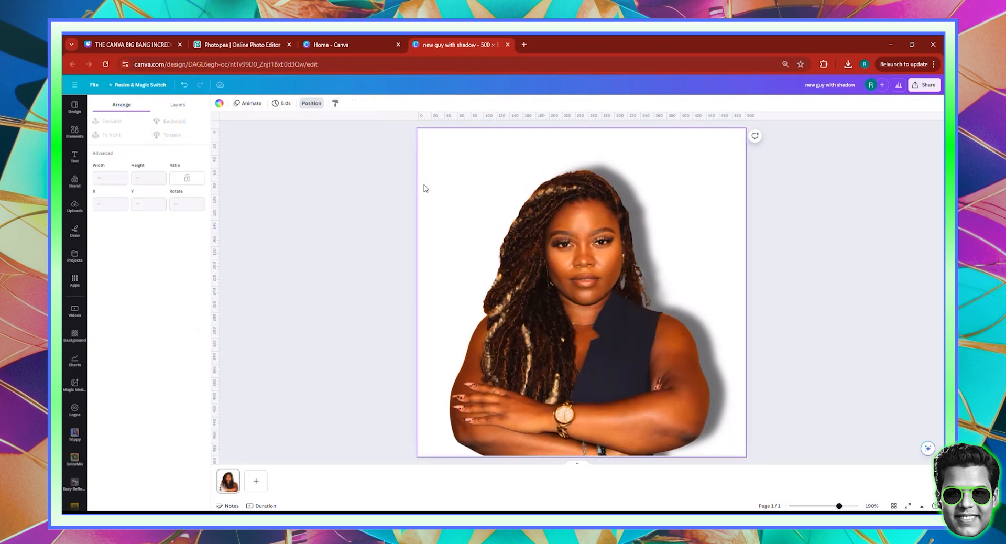
left_click(215, 105)
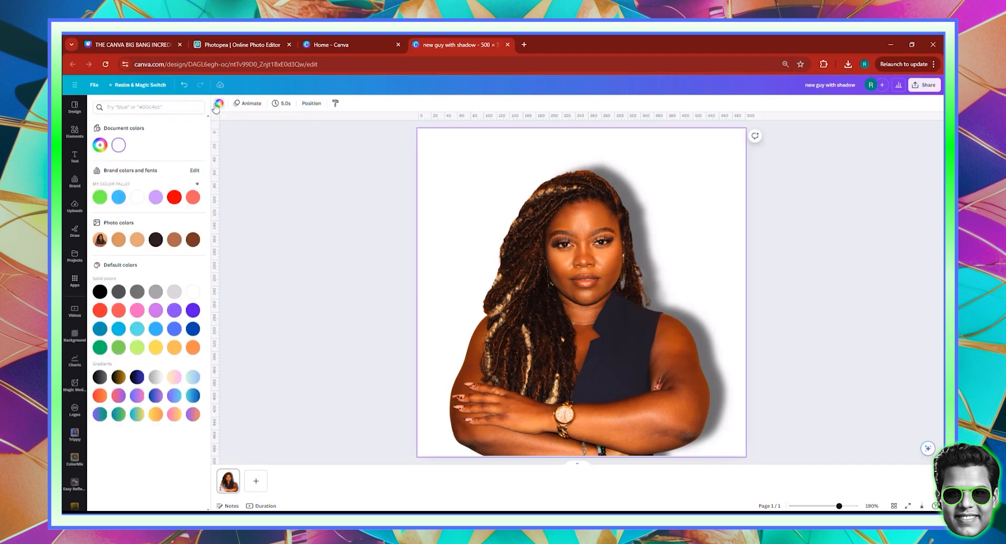
left_click(100, 199)
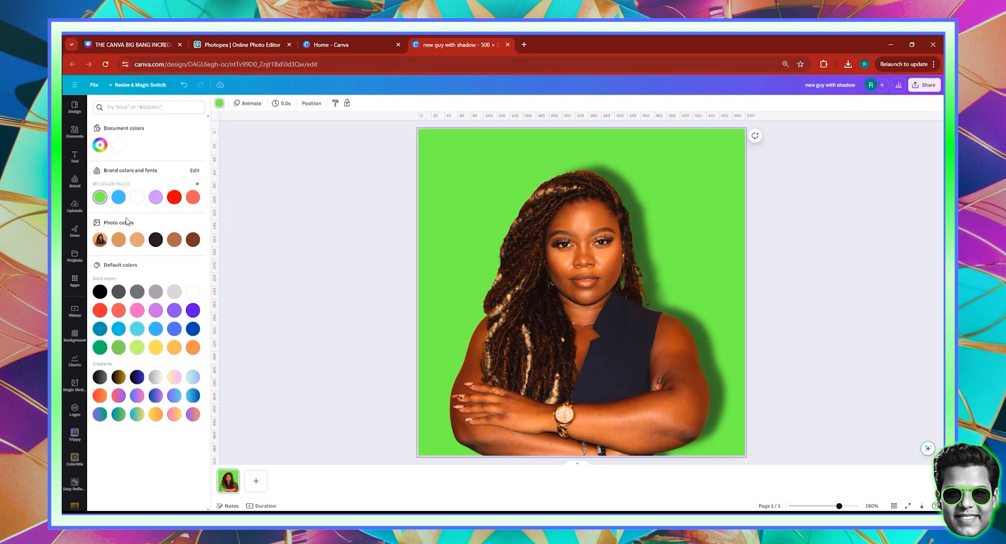
left_click(122, 244)
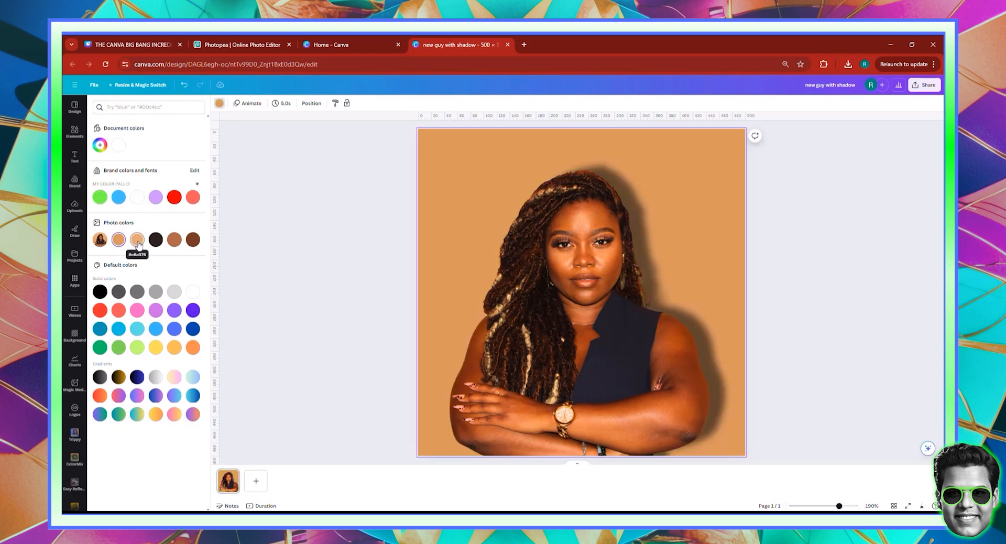
left_click(176, 241)
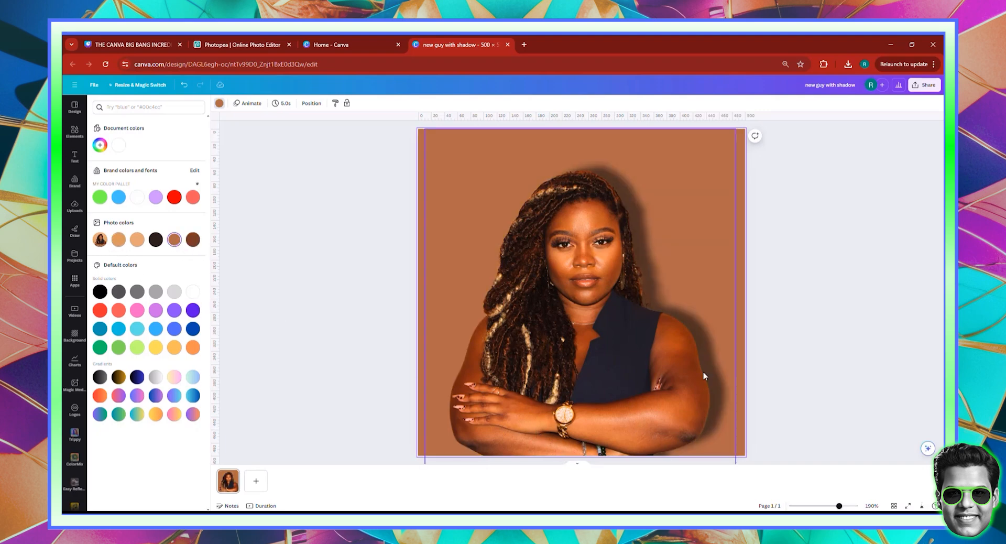
left_click(792, 332)
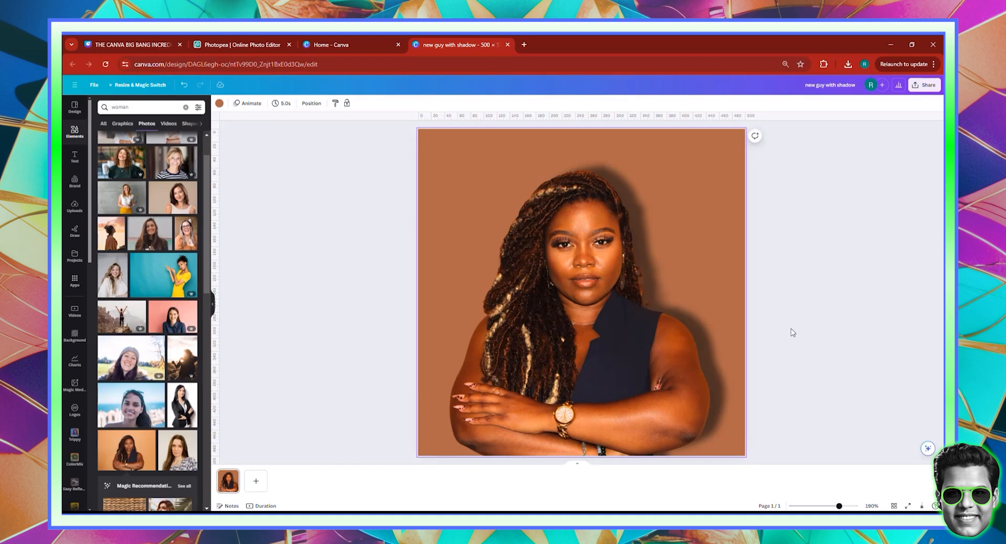
left_click(792, 332)
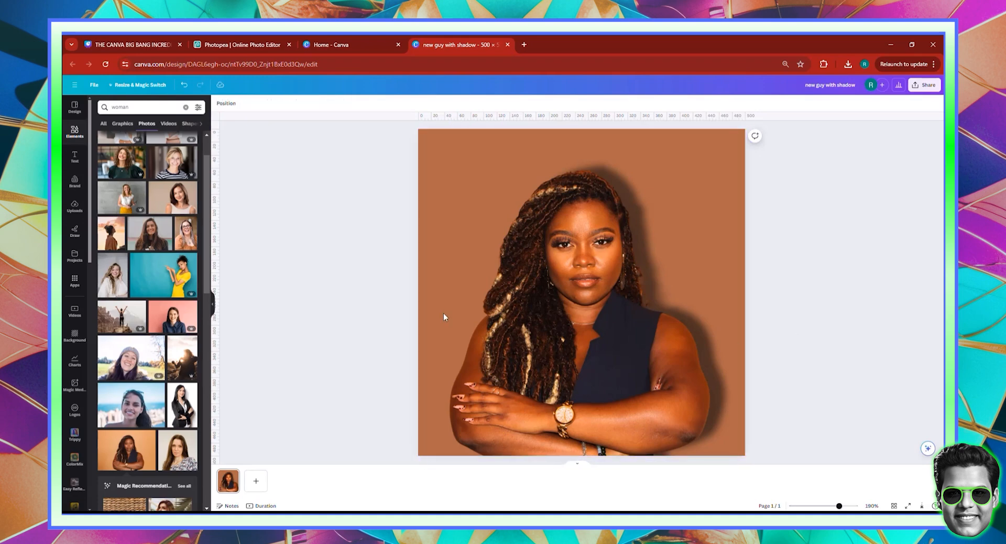
Close the shadow design and create a new blank custom-size design 16 in wide and 9 in high.
left_click(507, 44)
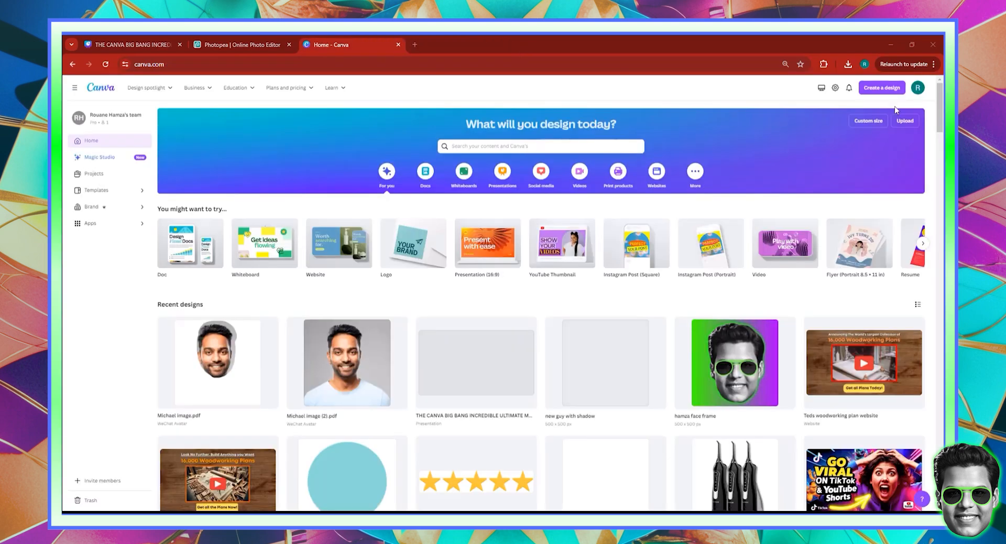
left_click(881, 89)
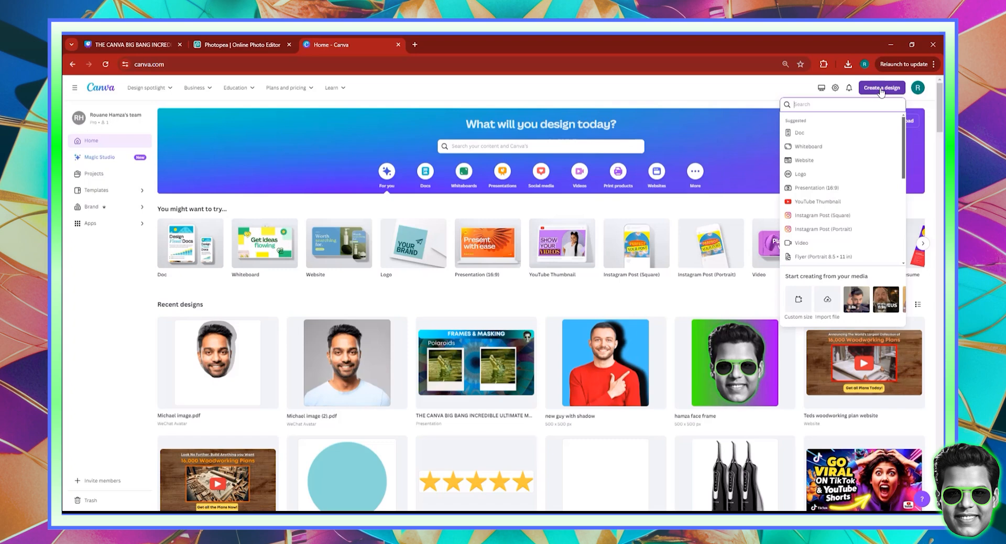
left_click(797, 303)
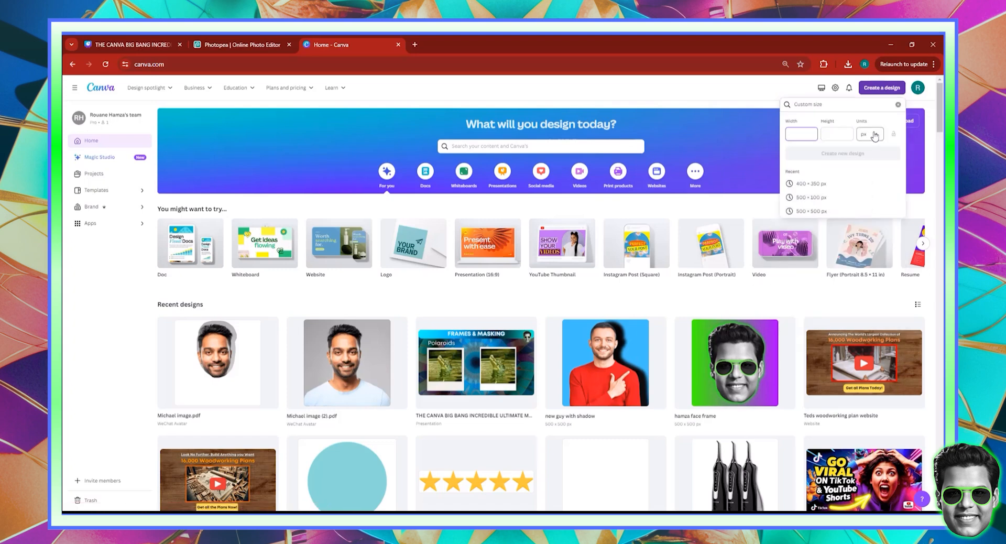
left_click(873, 135)
left_click(827, 167)
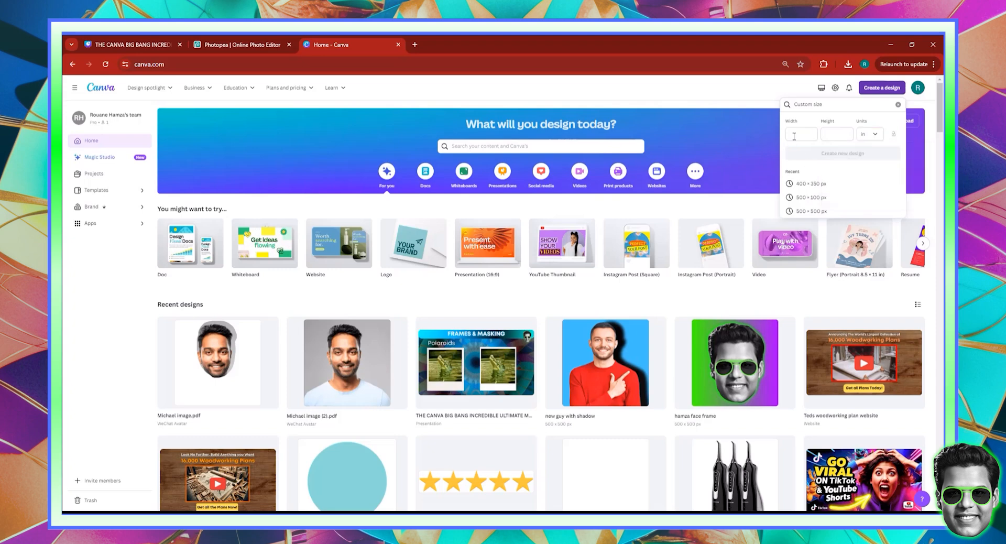
left_click(794, 135)
type("16")
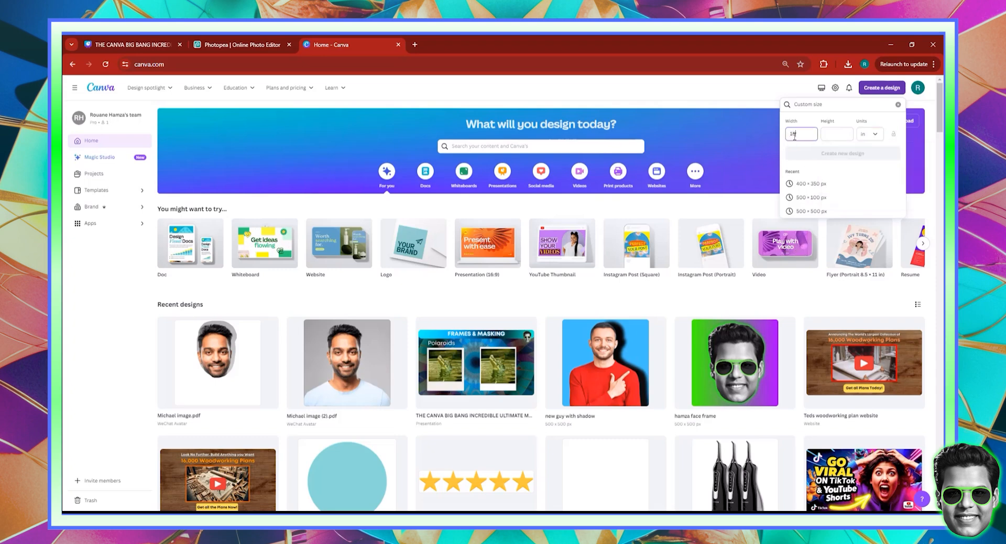
key("Tab")
type("9")
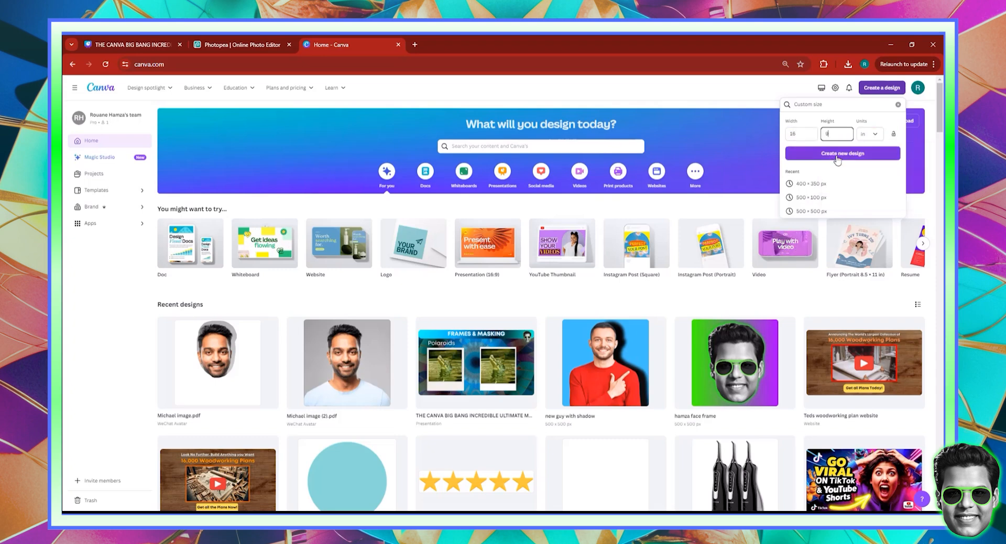
left_click(836, 156)
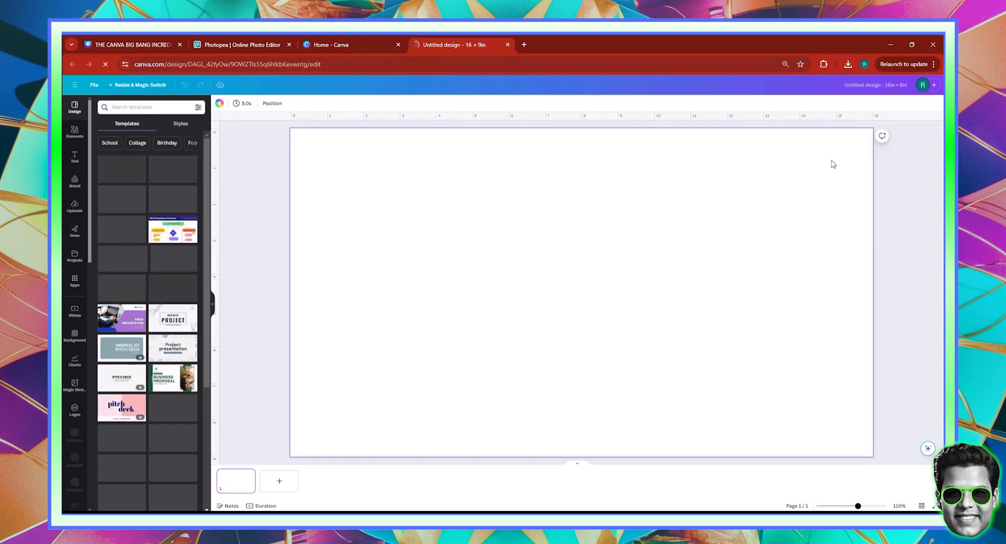
Search the elements for "man", refine the search to "Man standing" and show only photos.
left_click(75, 131)
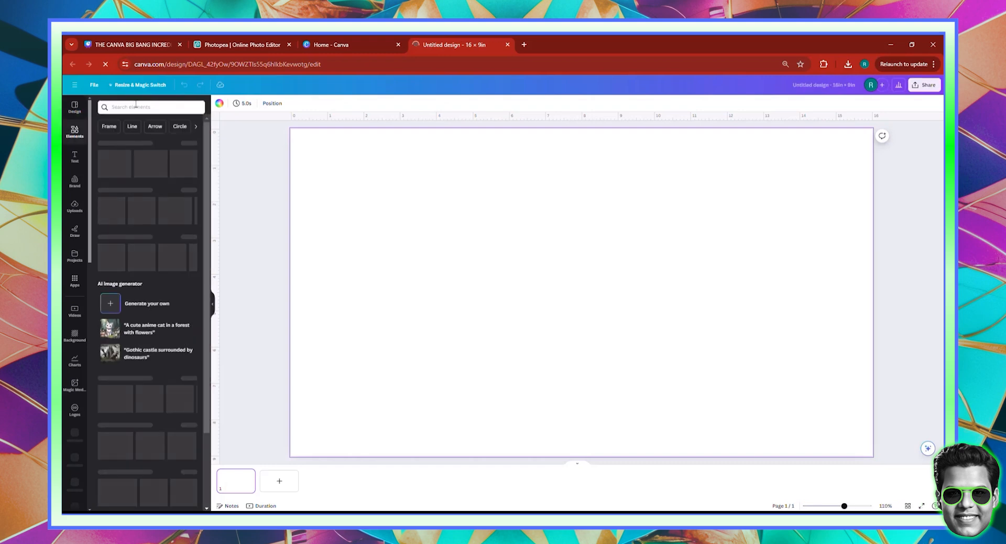
left_click(139, 107)
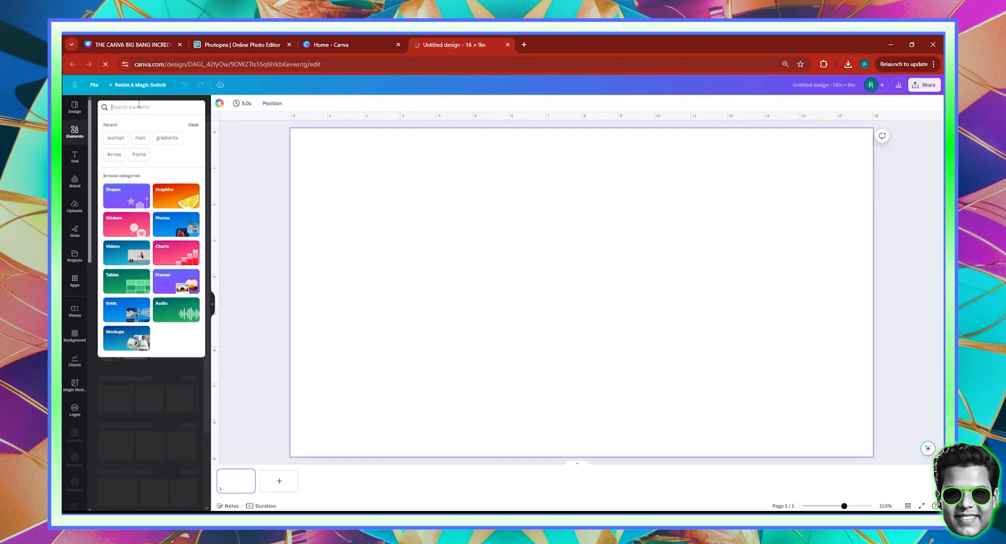
type("man")
key("Return")
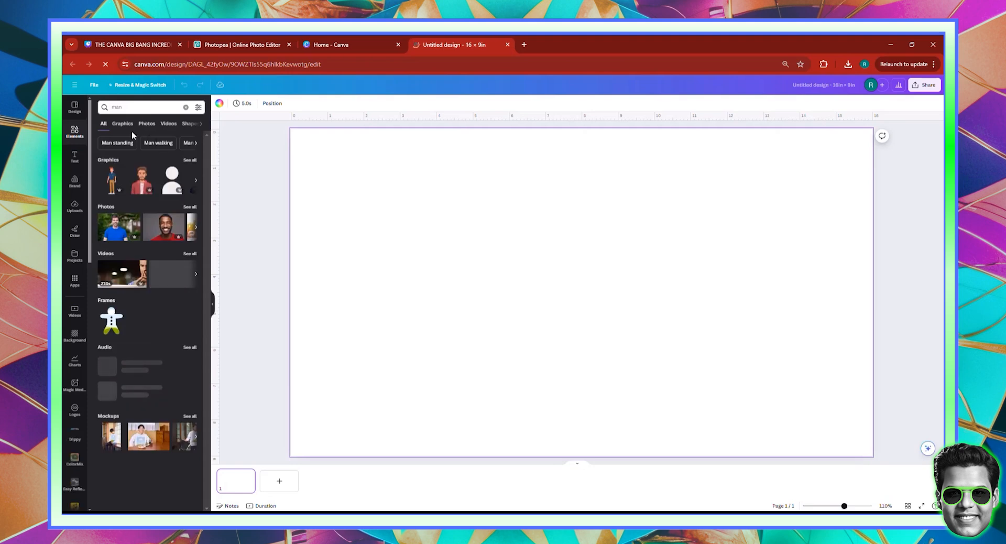
left_click(125, 146)
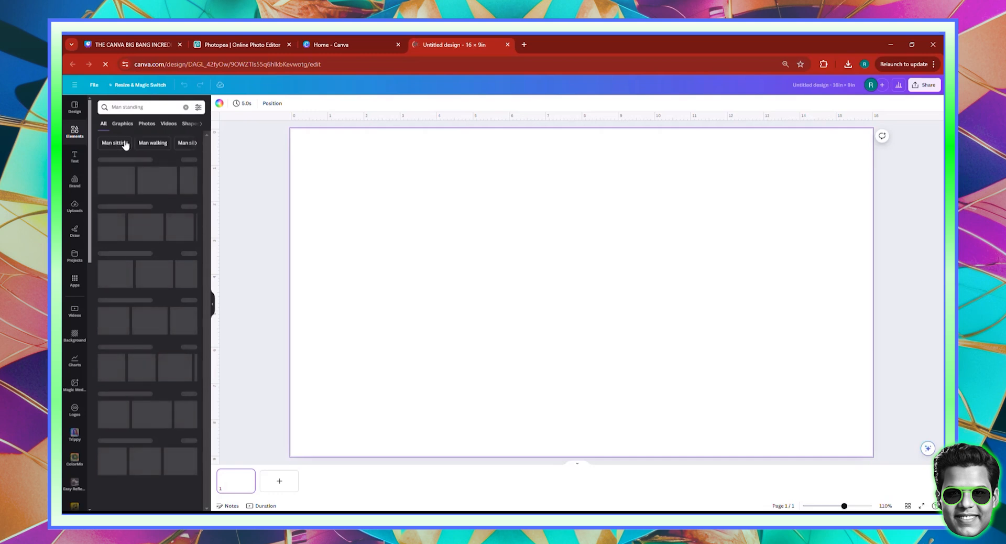
left_click(149, 128)
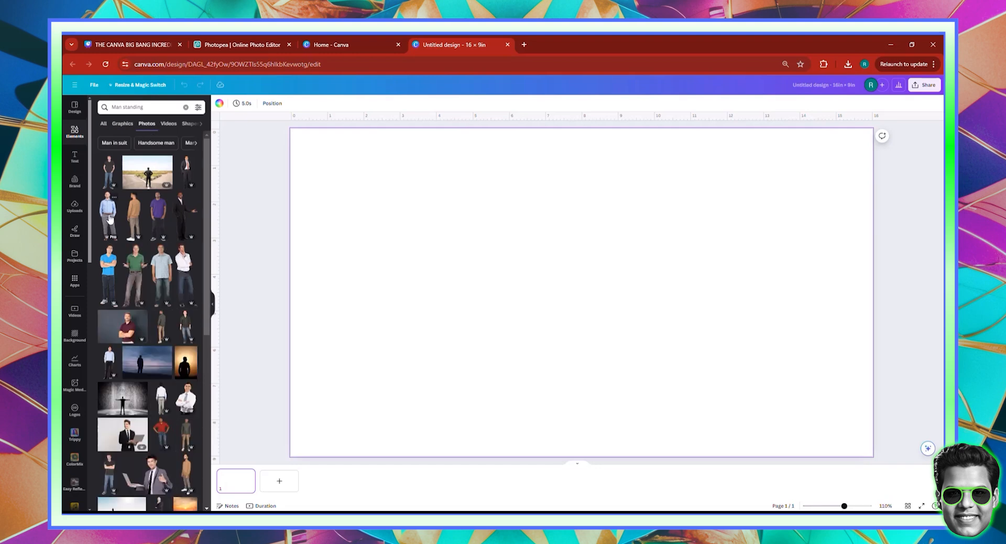
Add the green-shirted man with open arms, then replace him with the first Magic Recommendations variant of the same man.
left_click(135, 272)
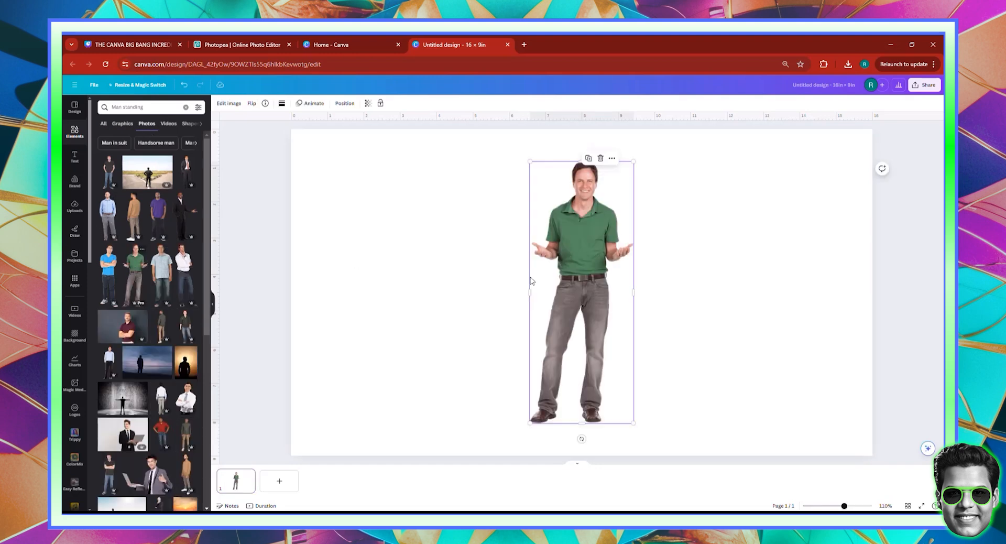
left_click_drag(573, 278, 483, 289)
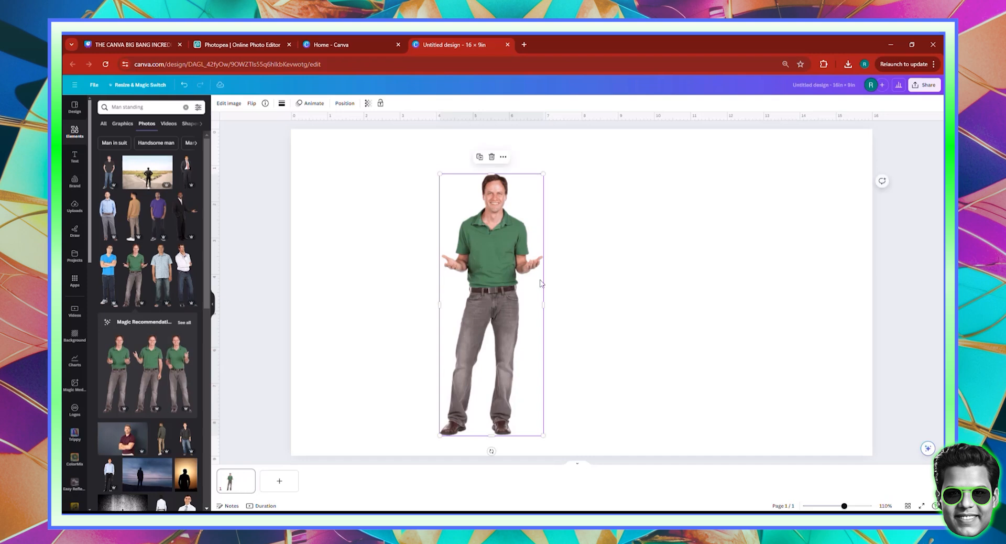
key("Delete")
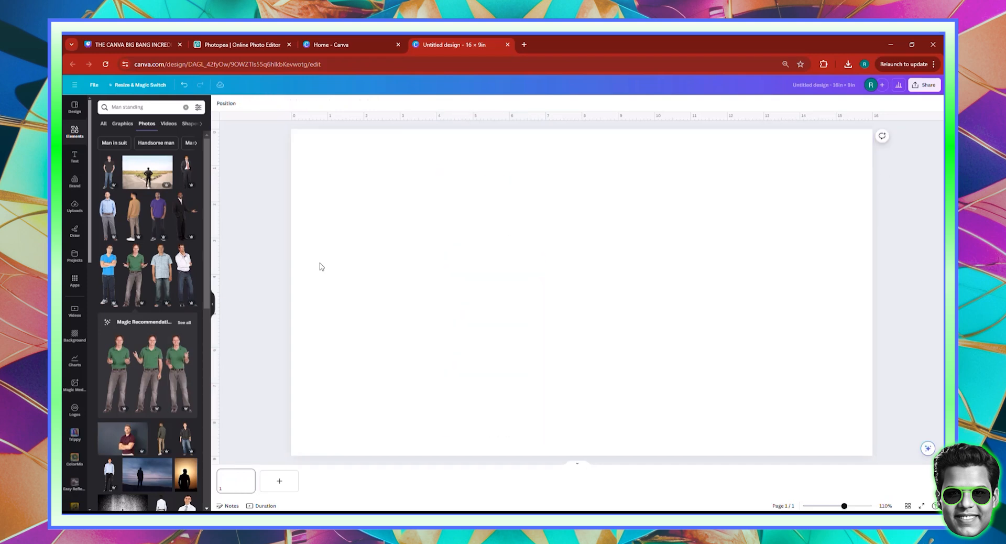
left_click(120, 364)
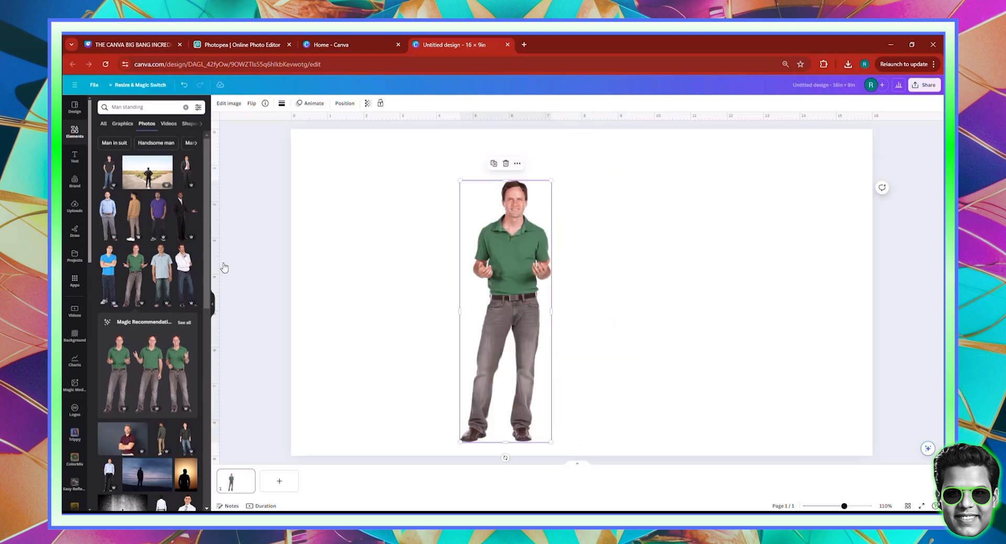
Search the photos for "woman standing" and add the cut-out woman in a black top and beige trousers.
double_click(117, 106)
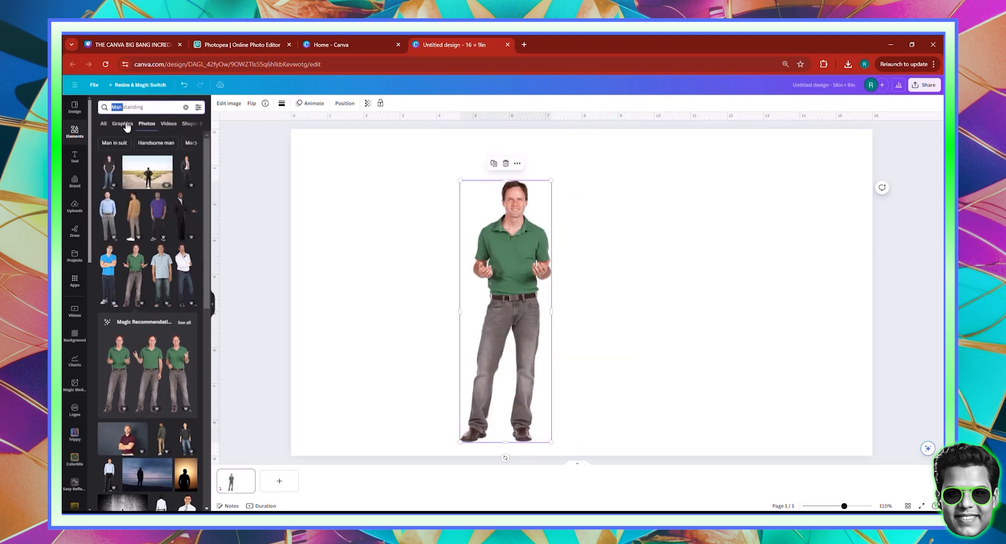
type("n")
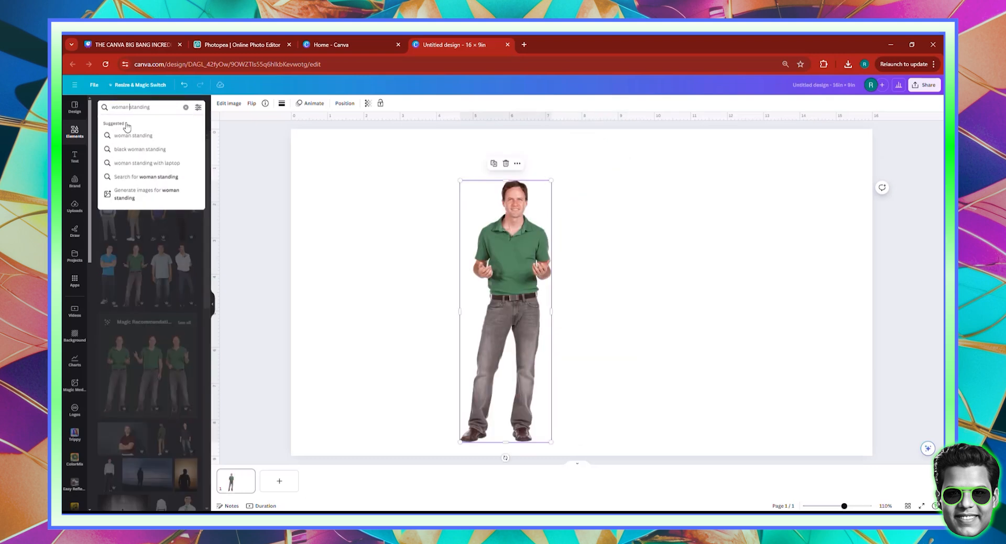
key("Return")
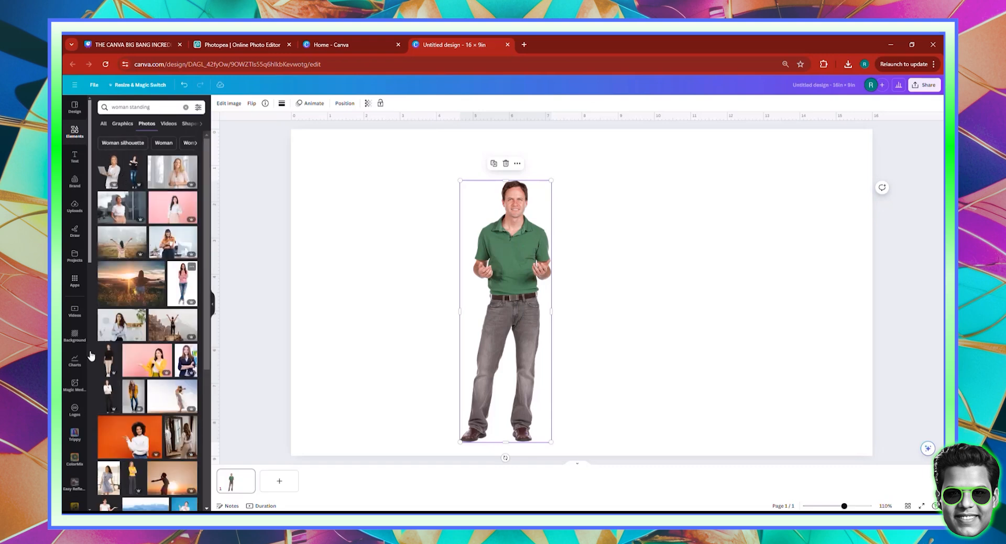
left_click(110, 360)
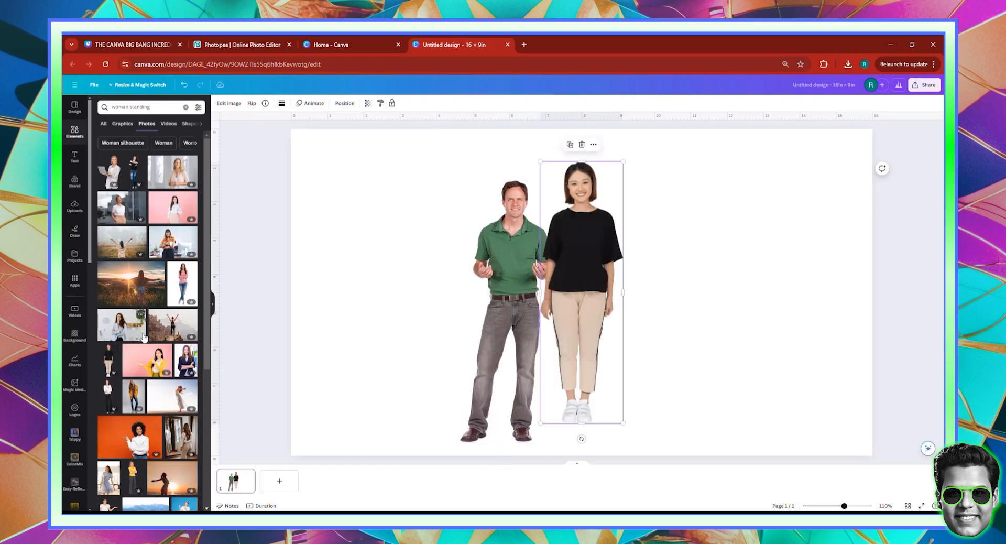
Place the woman to the right of the man and scale her down so she is shorter than him.
left_click_drag(606, 331, 660, 354)
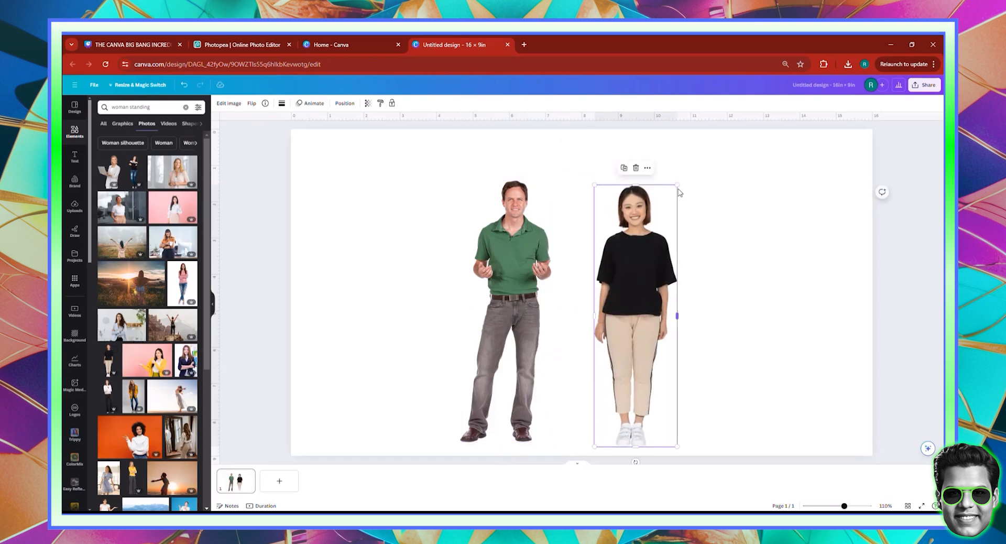
left_click_drag(676, 189, 660, 210)
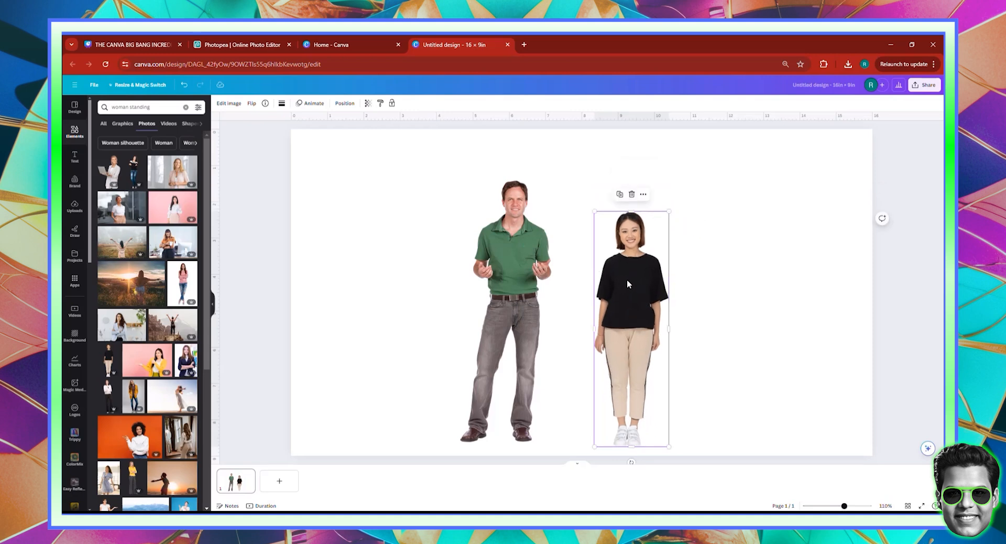
left_click_drag(626, 283, 627, 280)
left_click(683, 286)
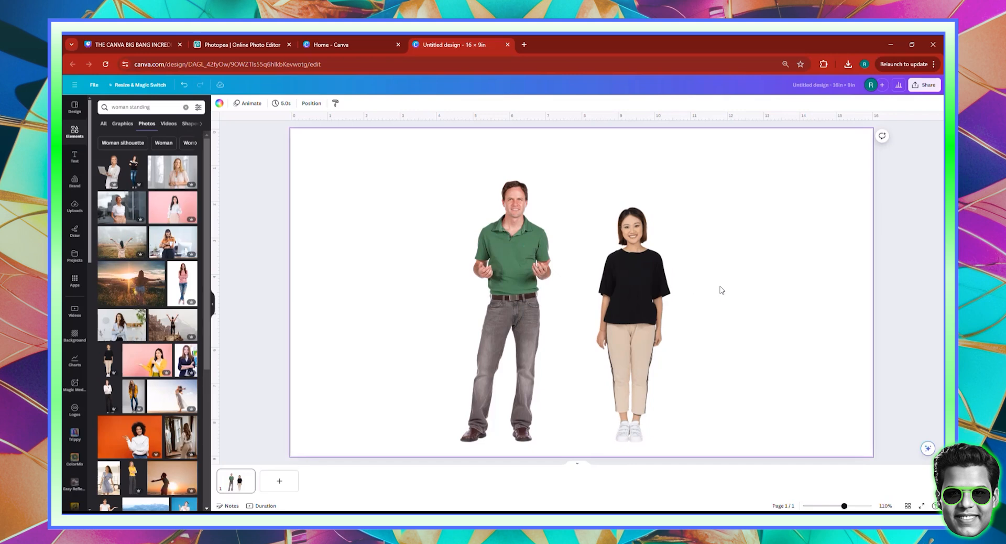
Move the man and woman together slightly right and up on the page.
left_click_drag(721, 290, 423, 288)
left_click_drag(517, 333, 528, 328)
left_click(704, 333)
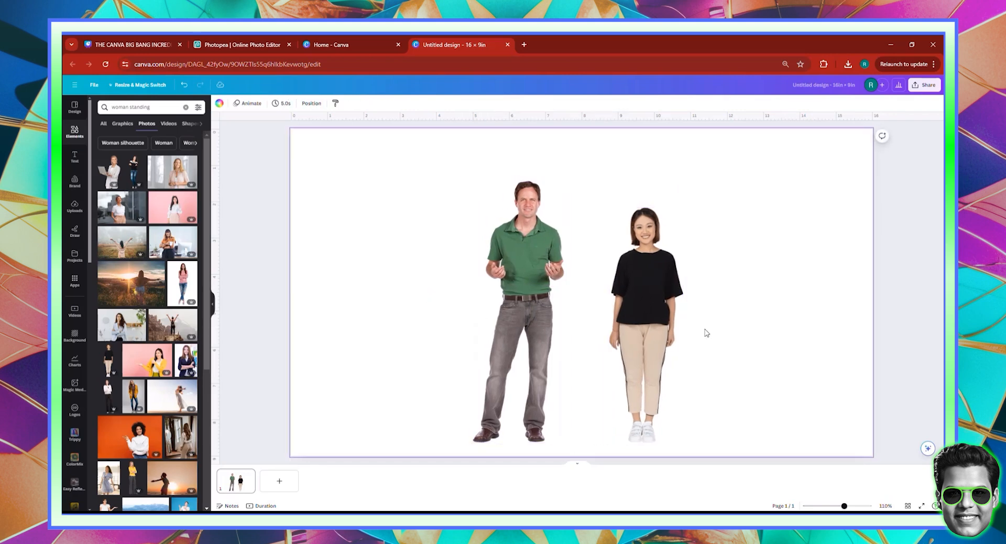
left_click_drag(537, 336, 540, 329)
left_click(369, 330)
Search the photos for "garden", add the lawn photo with red flowers and set it as the page background.
triple_click(120, 108)
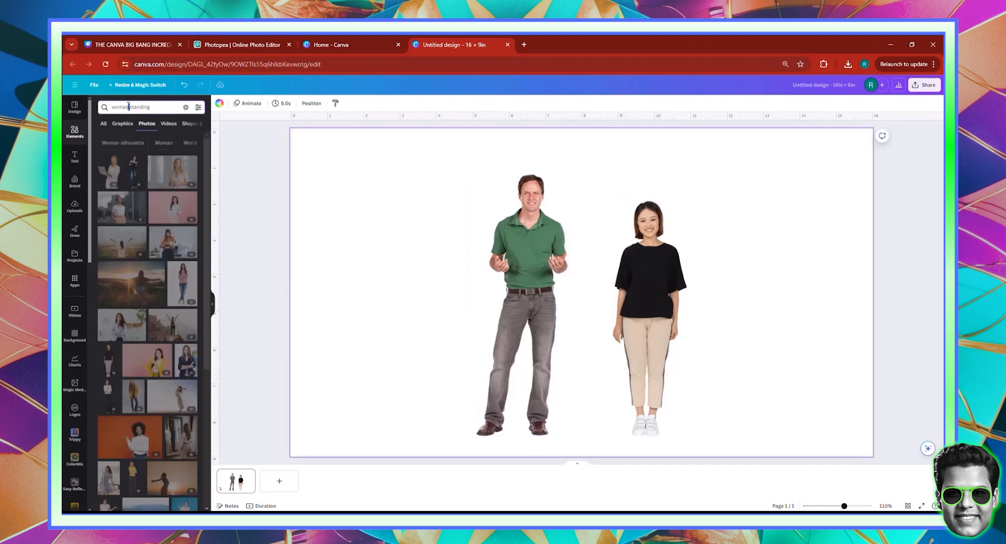
type("garden")
key("Return")
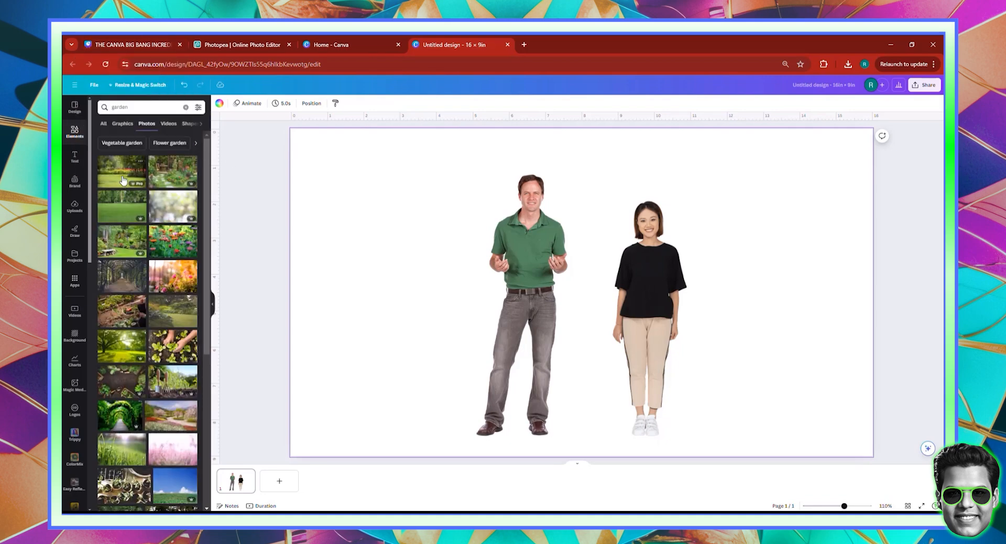
left_click(123, 180)
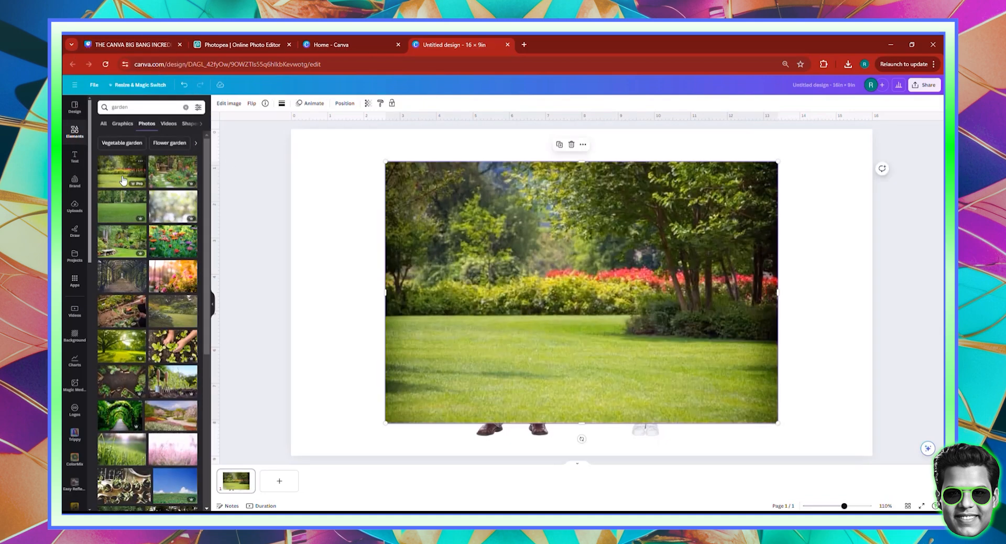
right_click(534, 291)
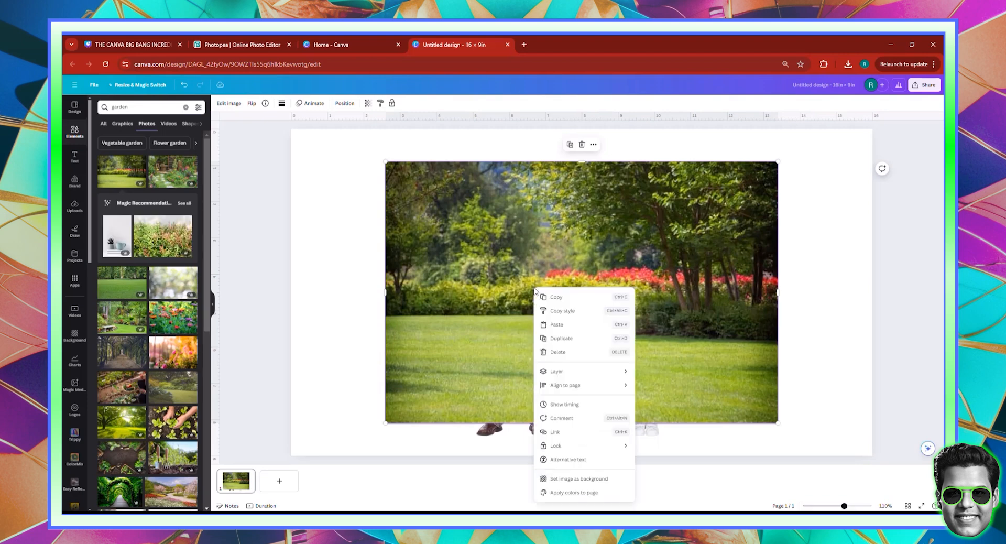
left_click(580, 479)
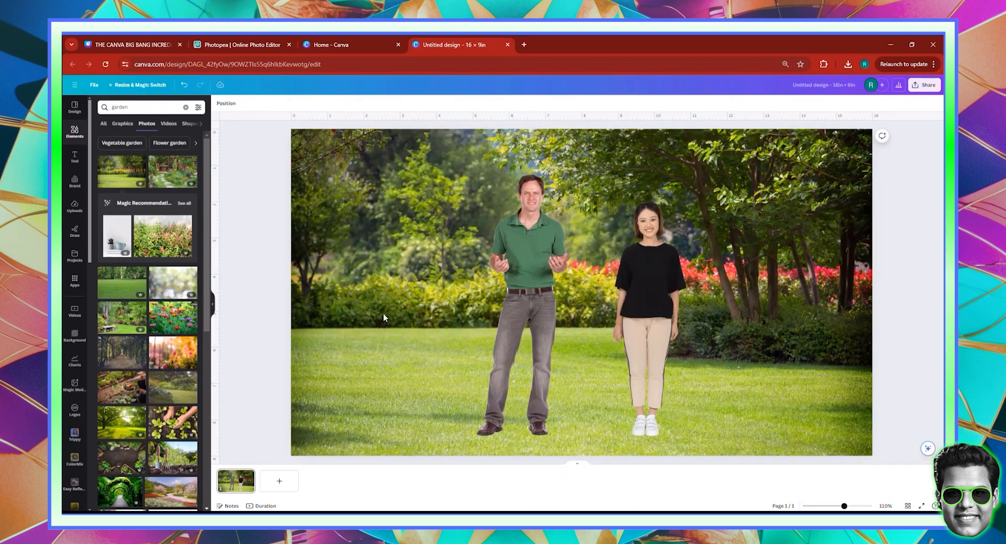
Apply Auto-adjust to the garden background, the man and the woman one after another.
left_click(380, 289)
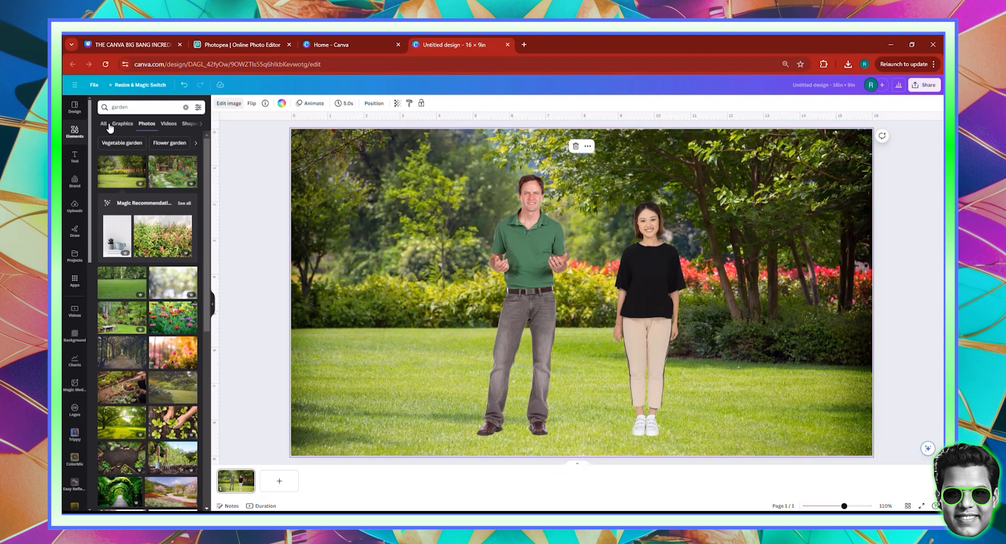
left_click(151, 111)
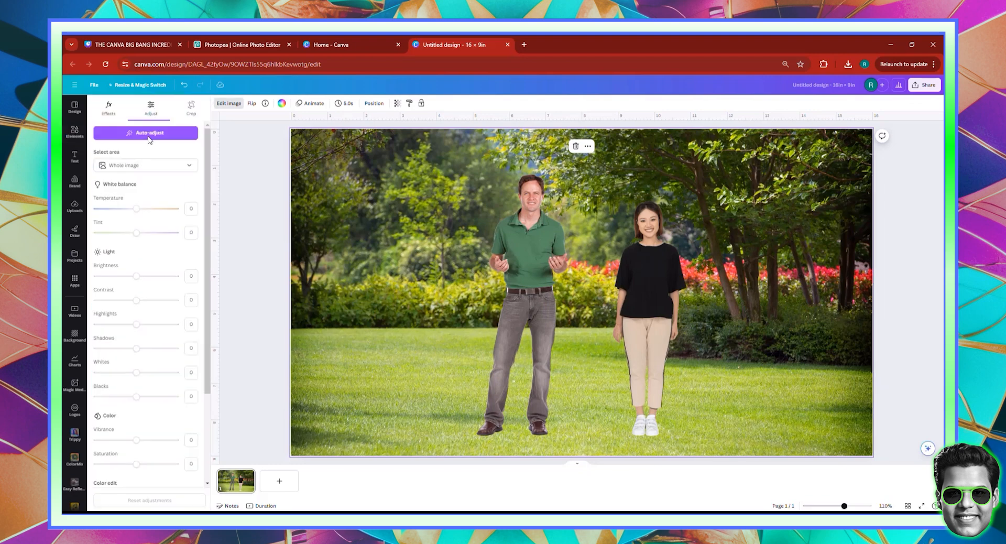
left_click(149, 135)
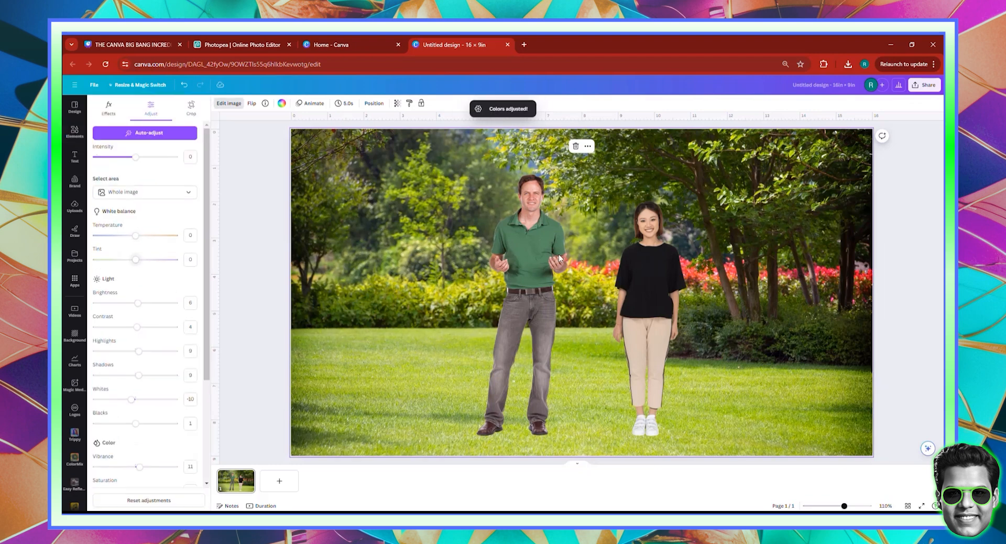
left_click(160, 135)
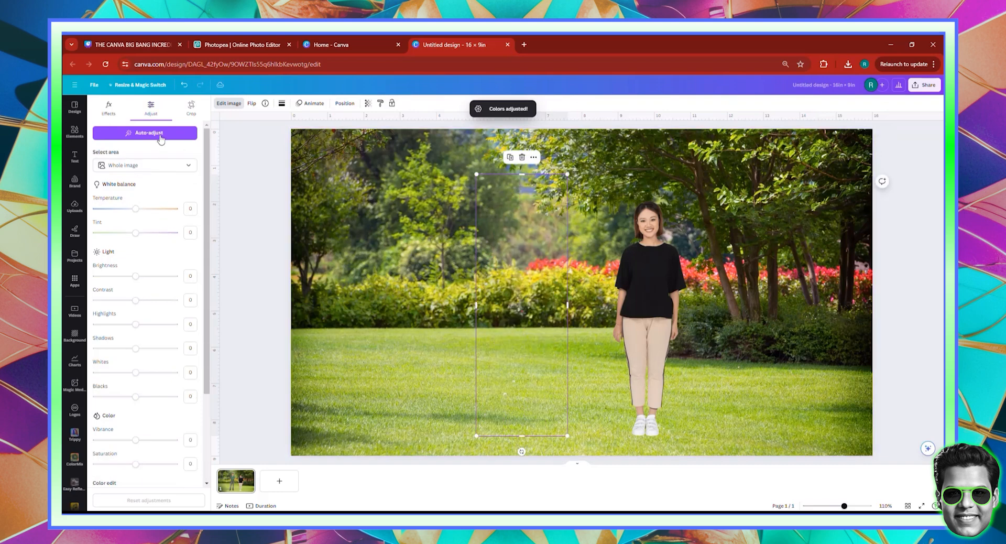
left_click(160, 135)
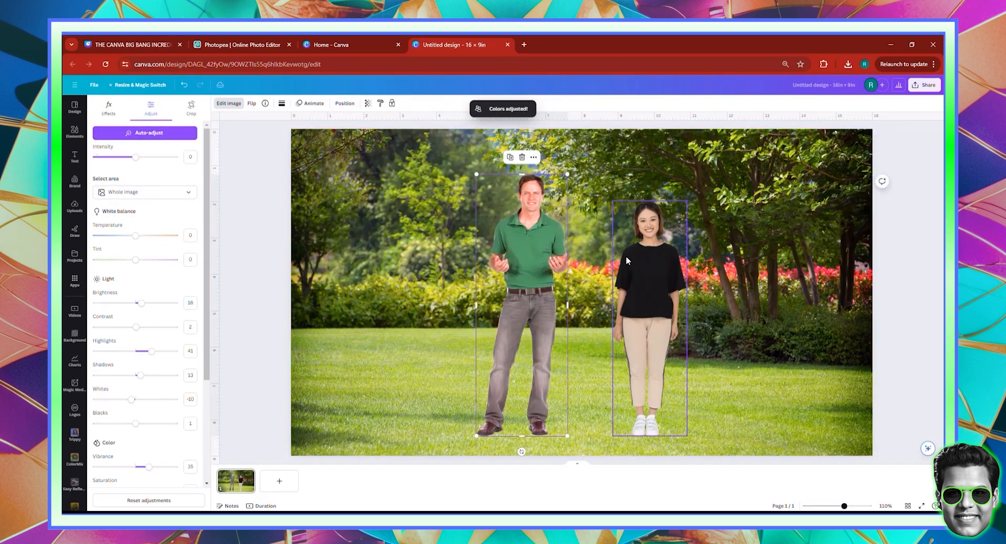
left_click(649, 262)
left_click(150, 133)
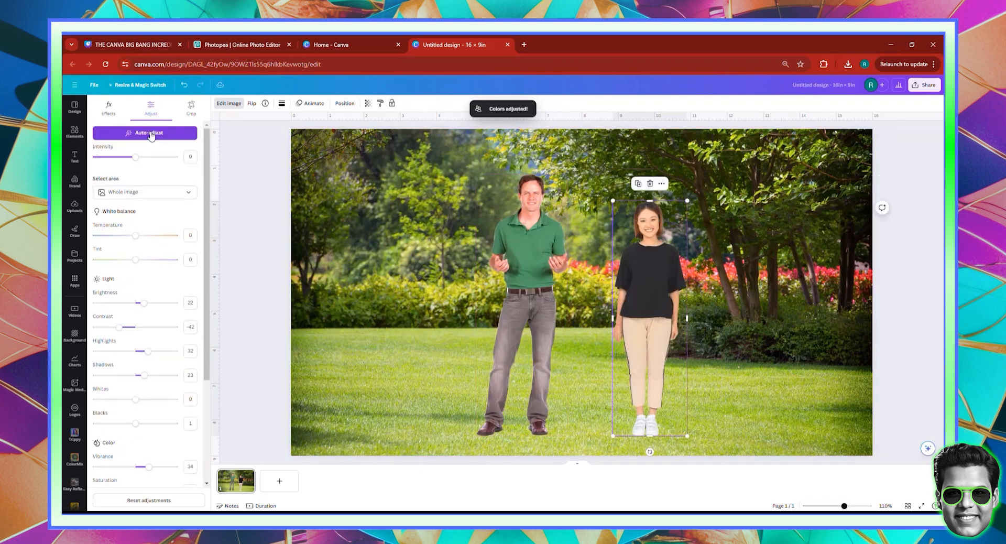
left_click(806, 331)
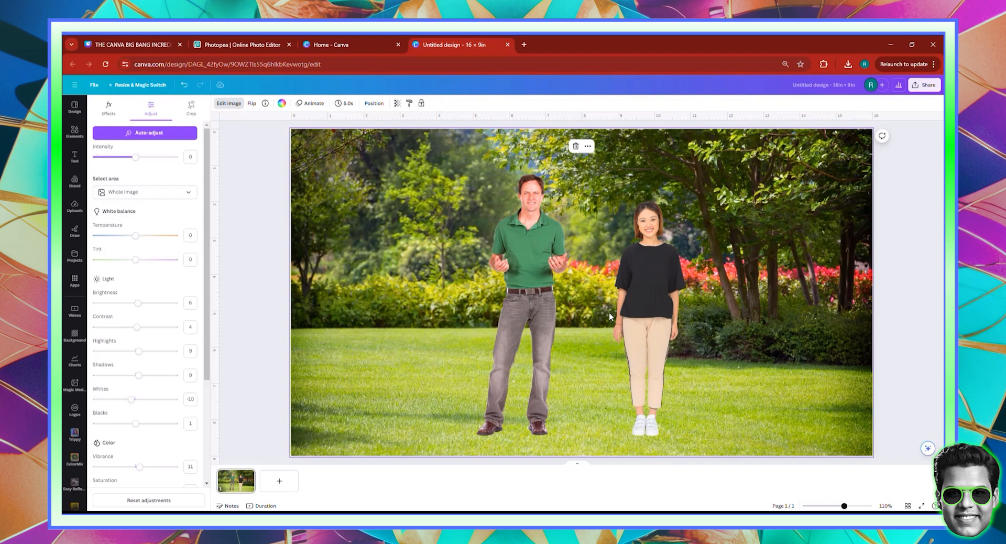
Duplicate the man and turn the copy into a black silhouette using a Custom Duotone with #000000 highlights.
left_click(500, 275)
left_click(509, 158)
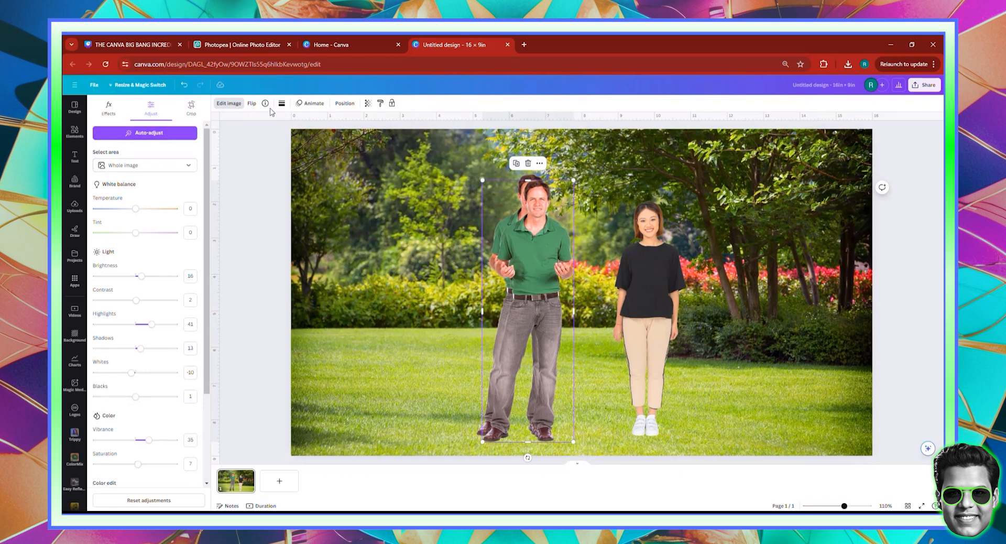
left_click(109, 108)
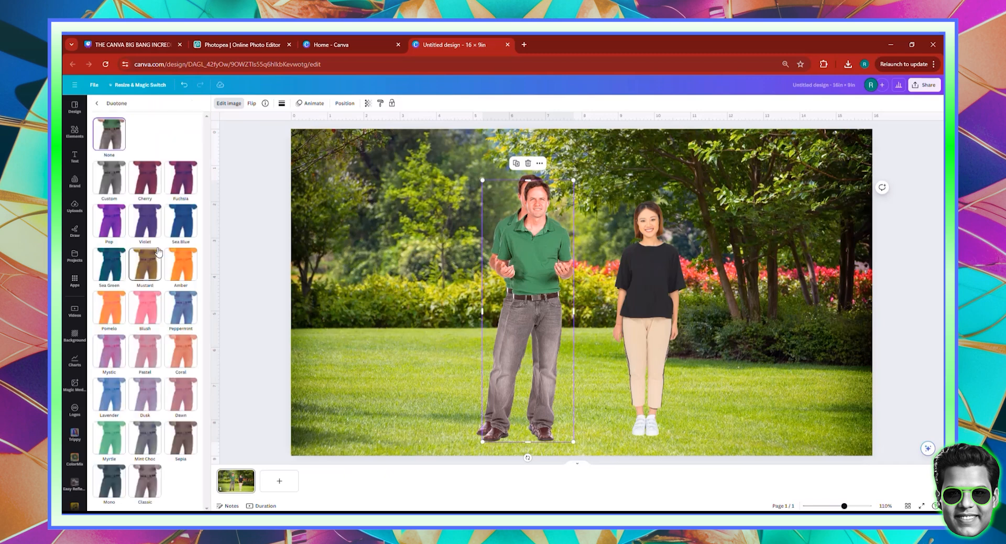
left_click(115, 179)
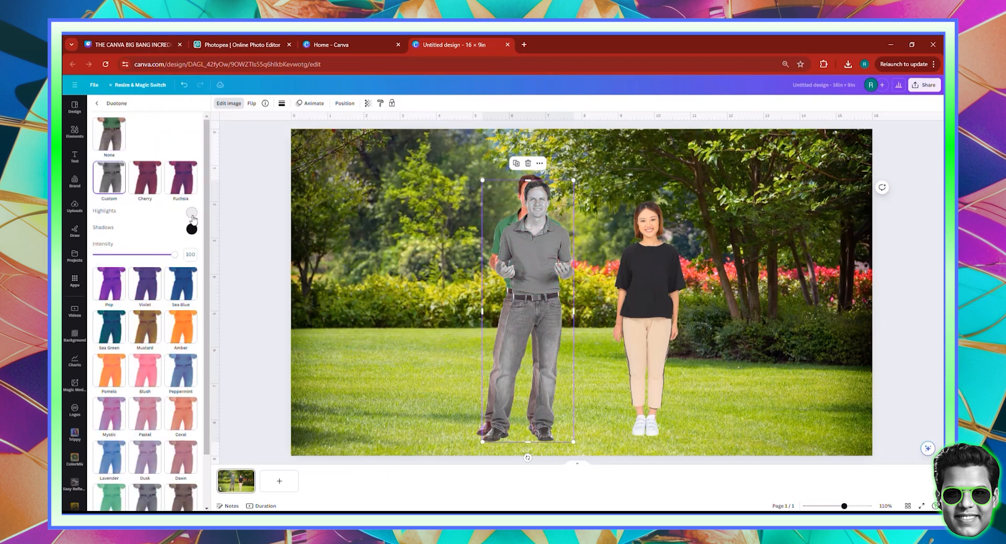
left_click(192, 213)
type("000000")
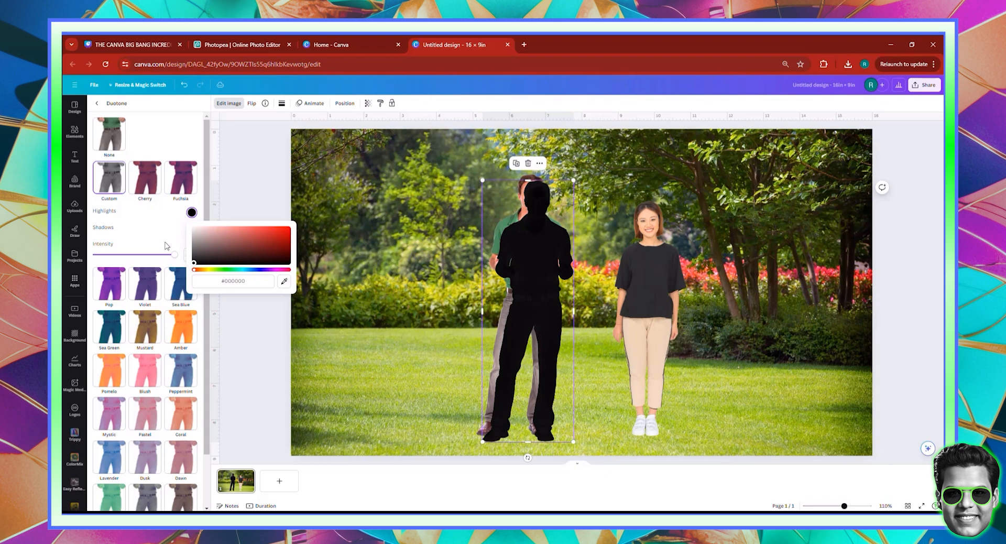
left_click(164, 232)
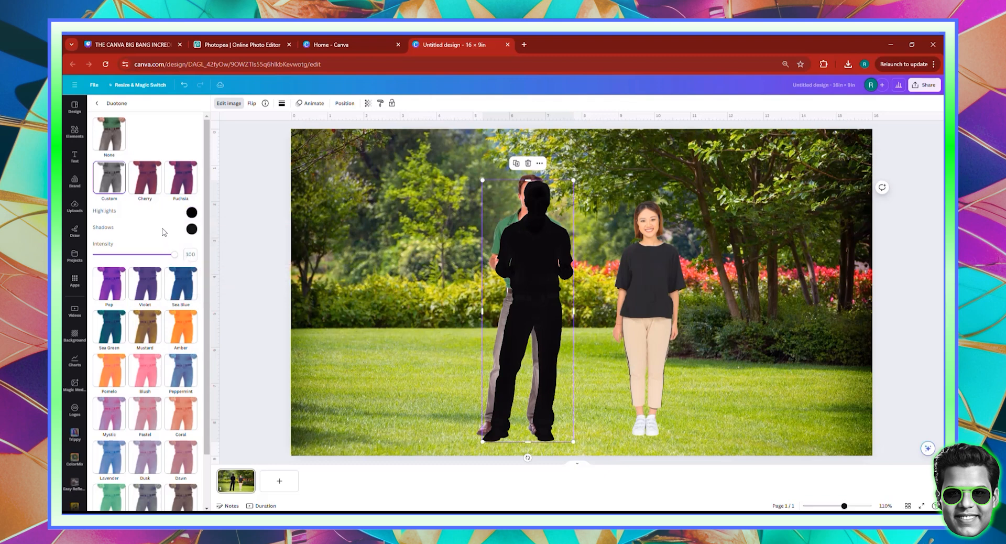
left_click(97, 104)
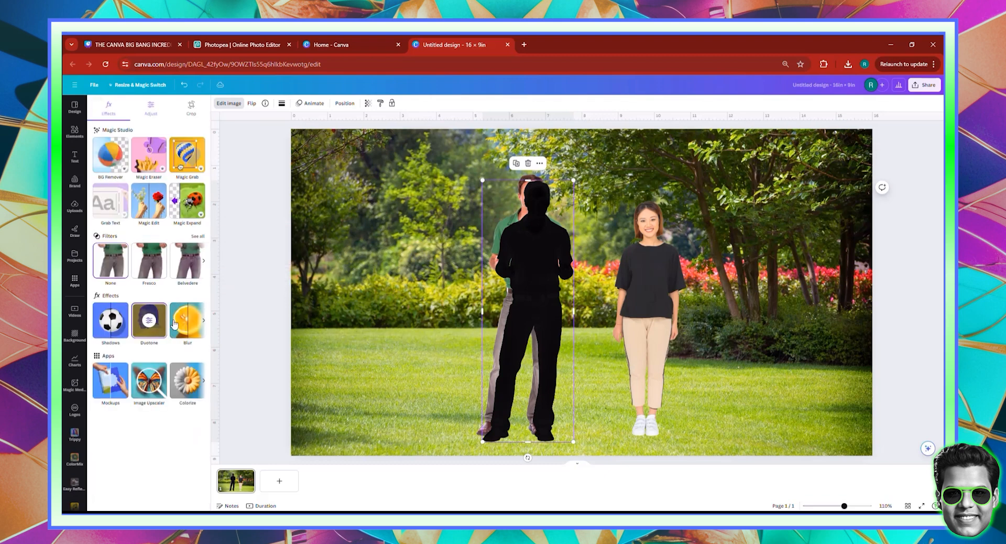
left_click(190, 320)
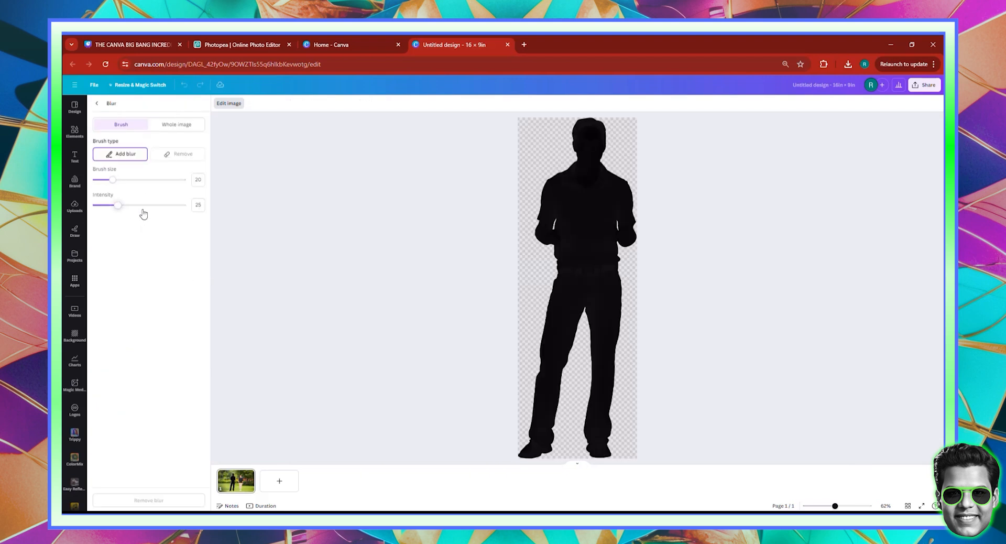
left_click(143, 209)
left_click(102, 106)
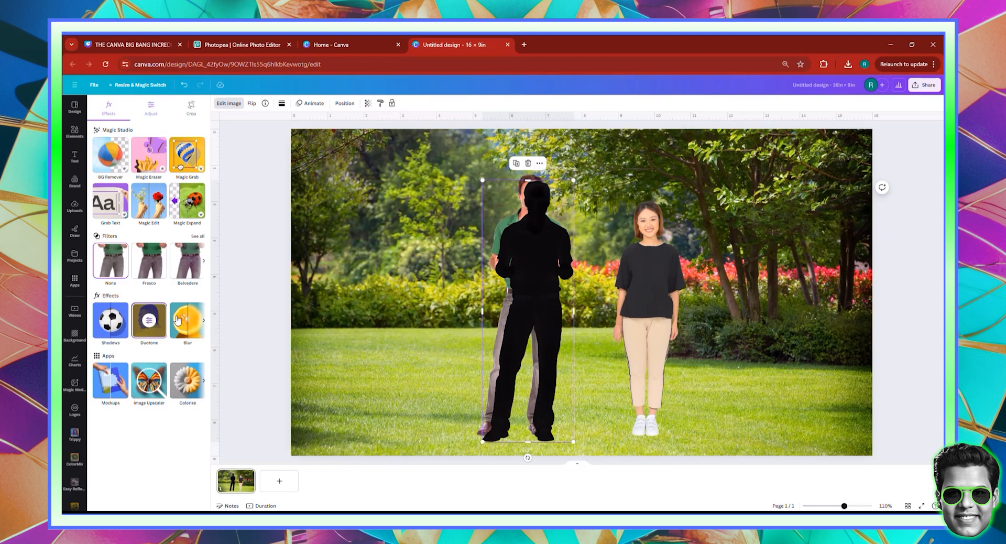
Blur the whole image of the black silhouette at intensity 48.
left_click(182, 323)
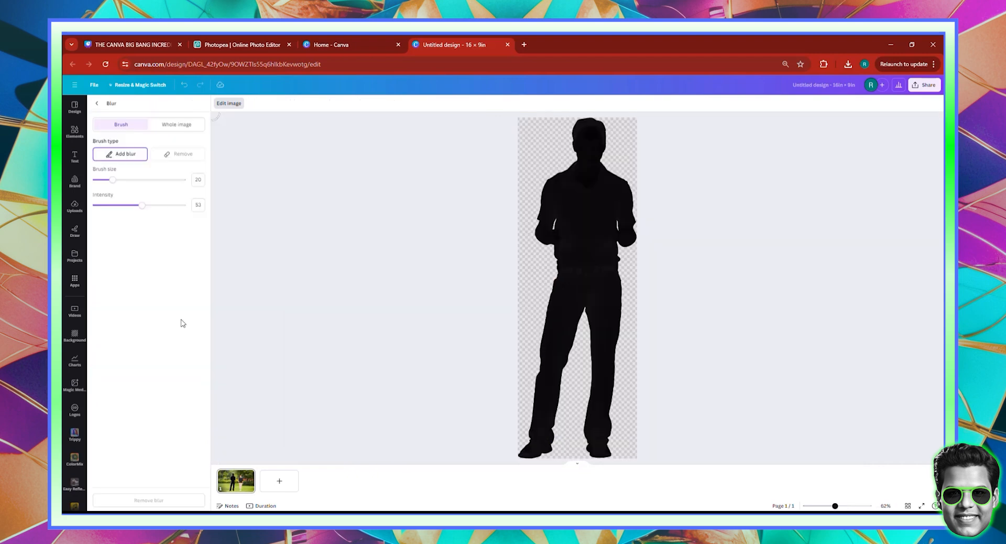
left_click(175, 129)
left_click_drag(129, 158, 136, 159)
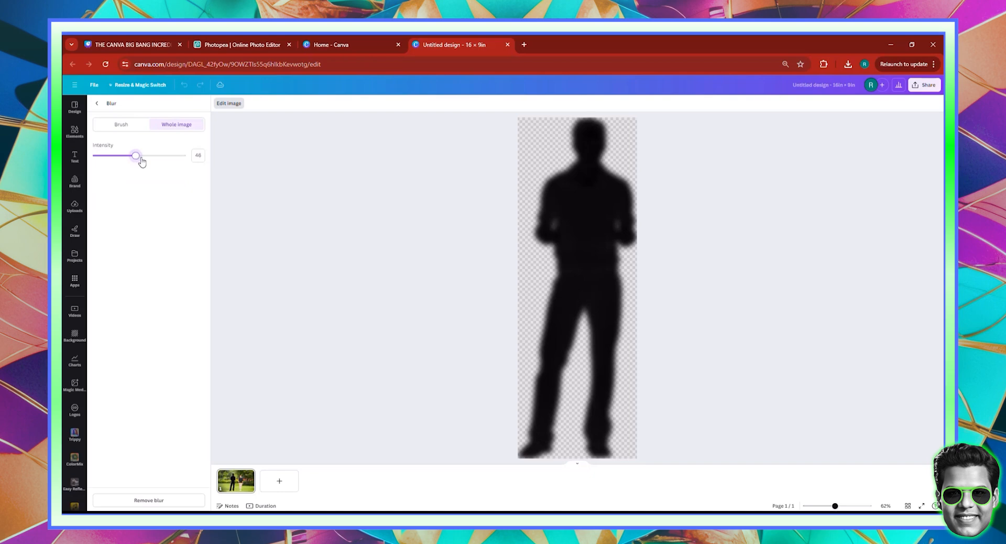
left_click(97, 103)
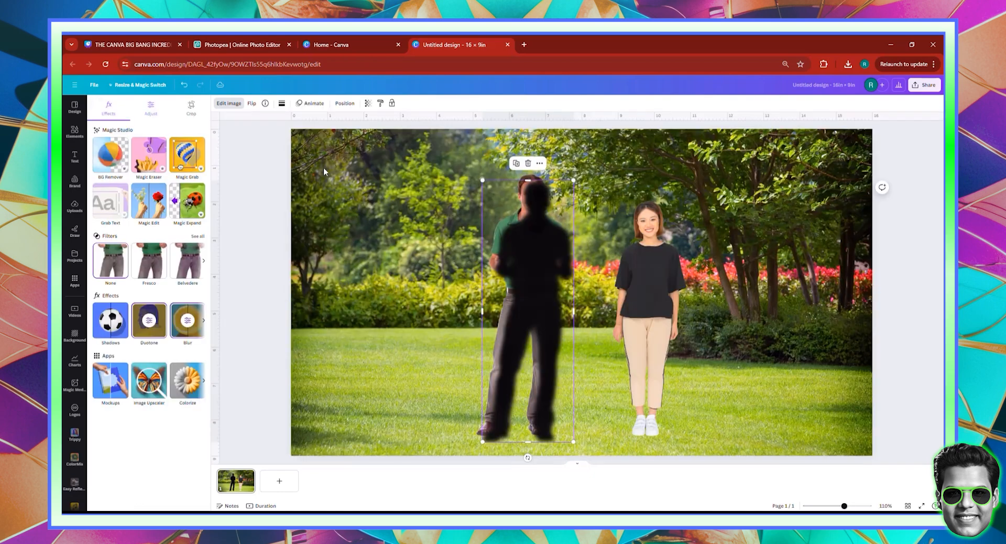
Lower the blurred silhouette's transparency value to make it a translucent shadow.
left_click(368, 102)
left_click_drag(347, 132, 321, 135)
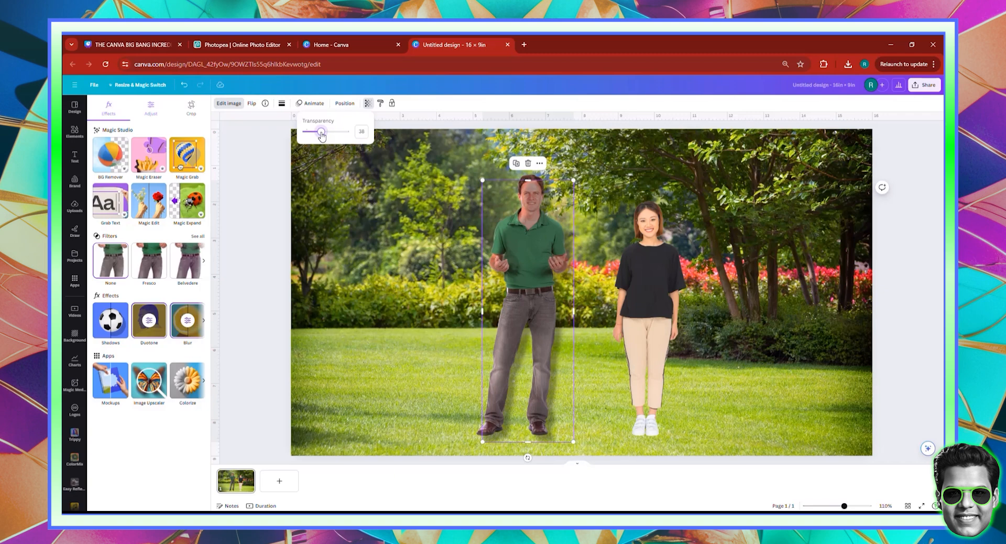
left_click(365, 132)
key("Return")
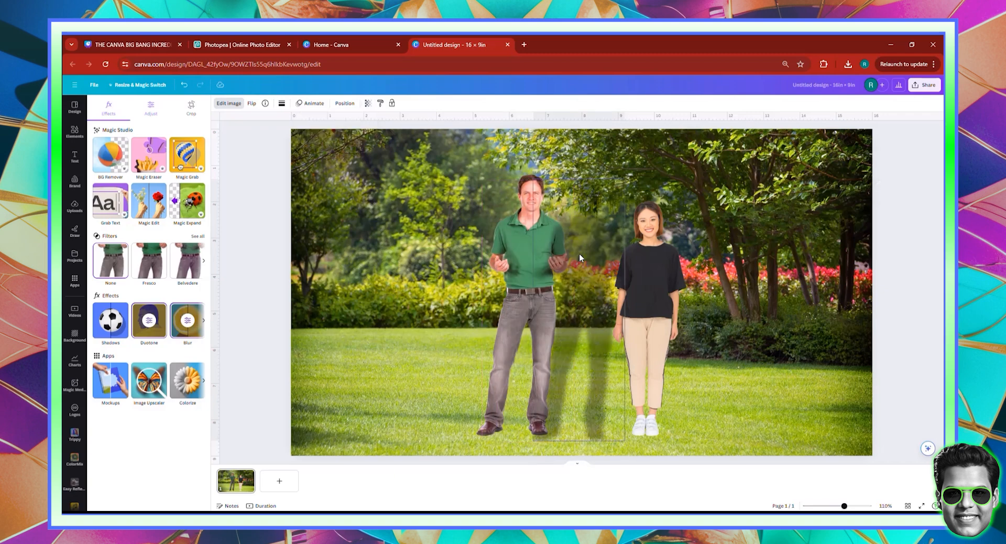
Rotate the shadow to 45° and place it on the lawn from the man's feet towards the woman.
mouse_move(528, 255)
left_mouse_down()
mouse_move(557, 256)
mouse_move(526, 251)
left_mouse_up()
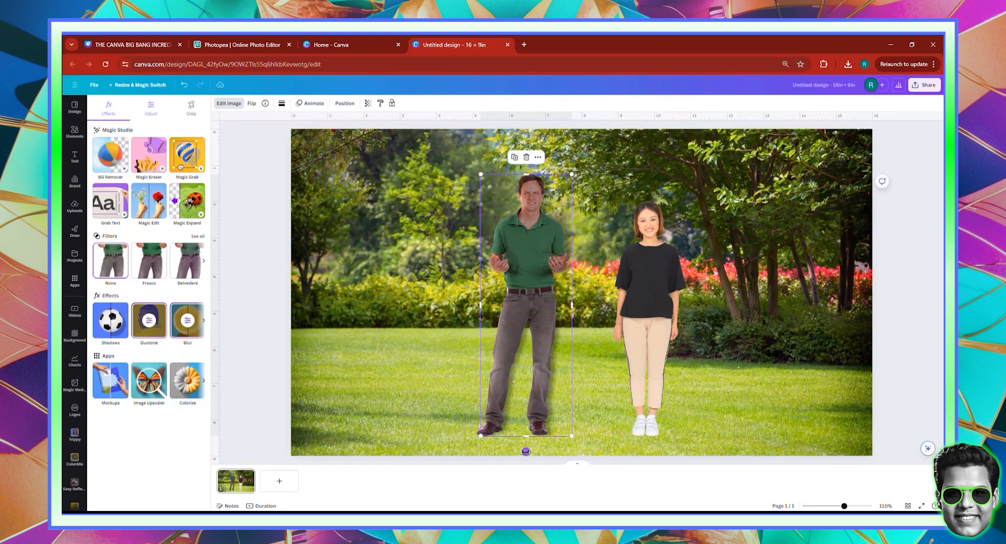
left_click_drag(526, 451, 406, 385)
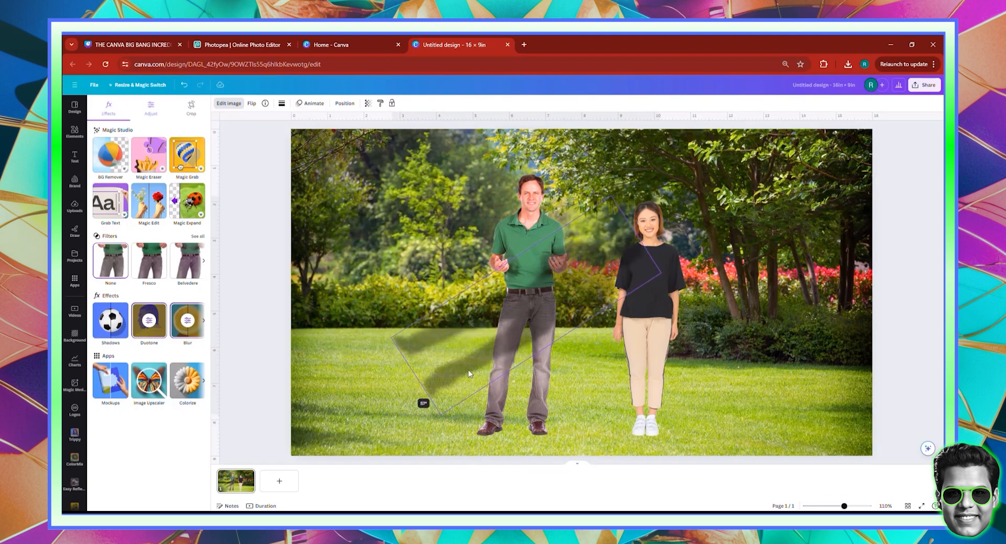
left_click_drag(469, 373, 563, 414)
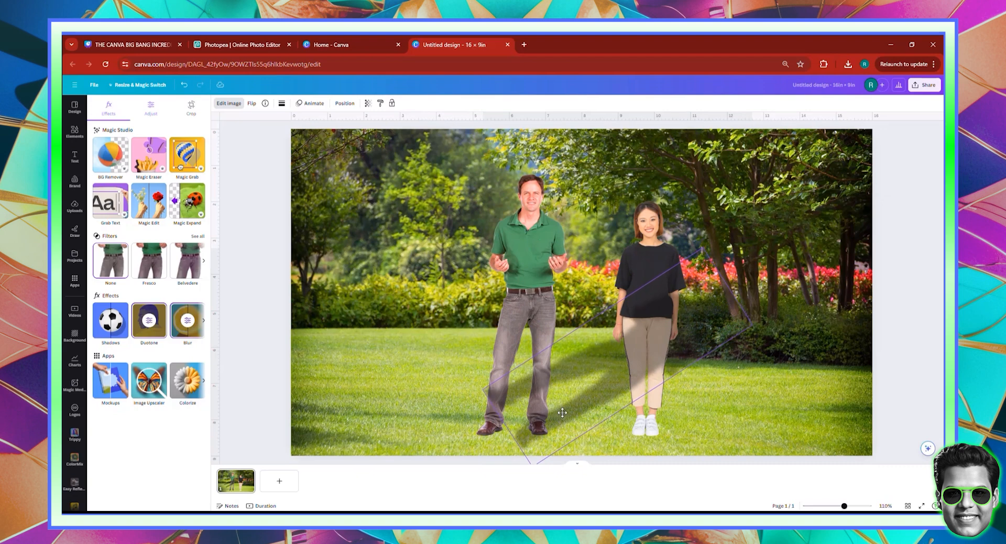
left_click_drag(496, 434, 542, 404)
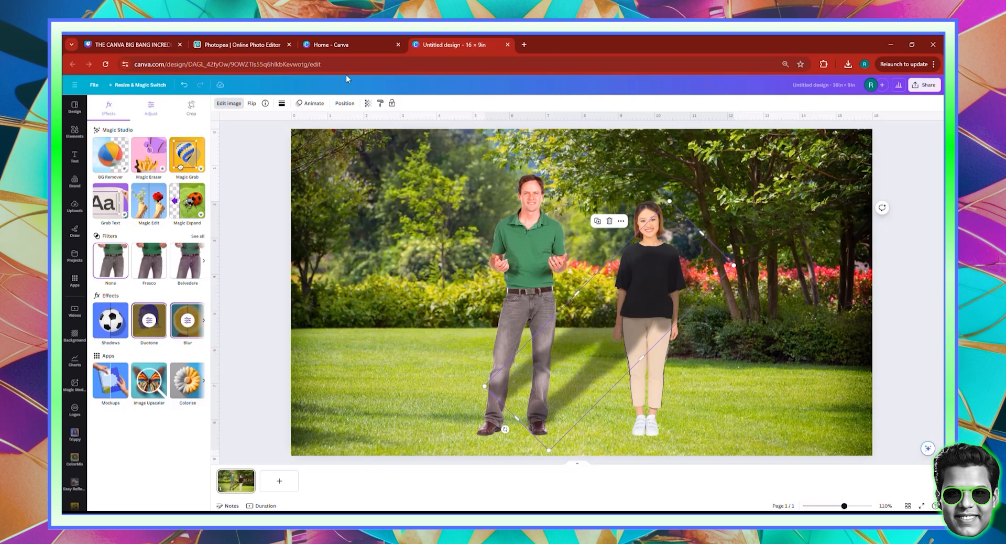
Send the shadow to the back, behind both people, and nudge it slightly down.
left_click(345, 104)
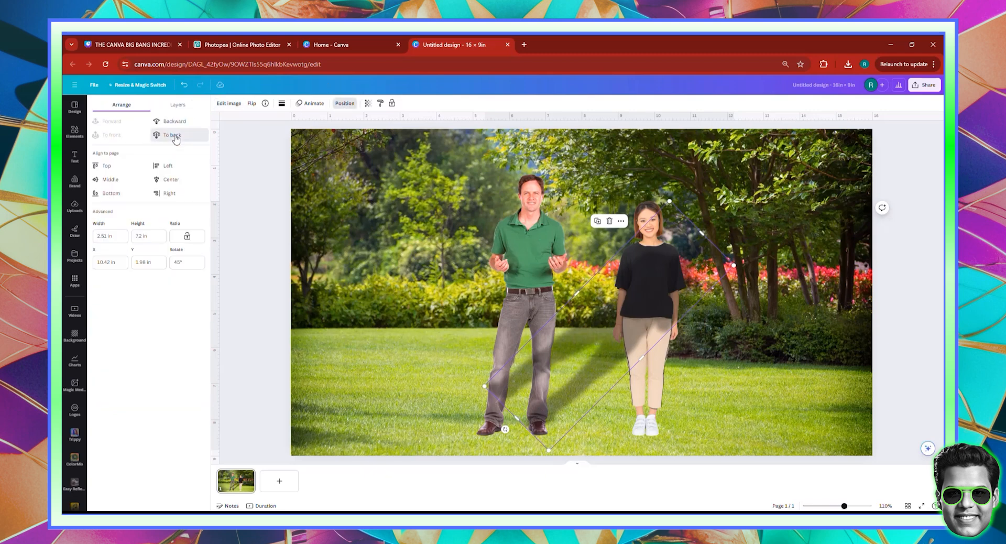
left_click(174, 136)
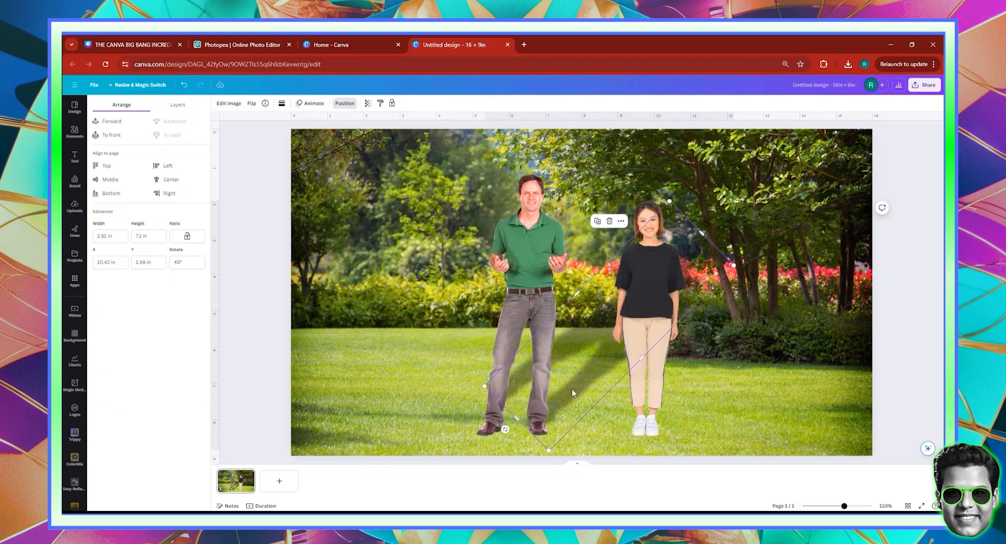
left_click_drag(574, 389, 573, 391)
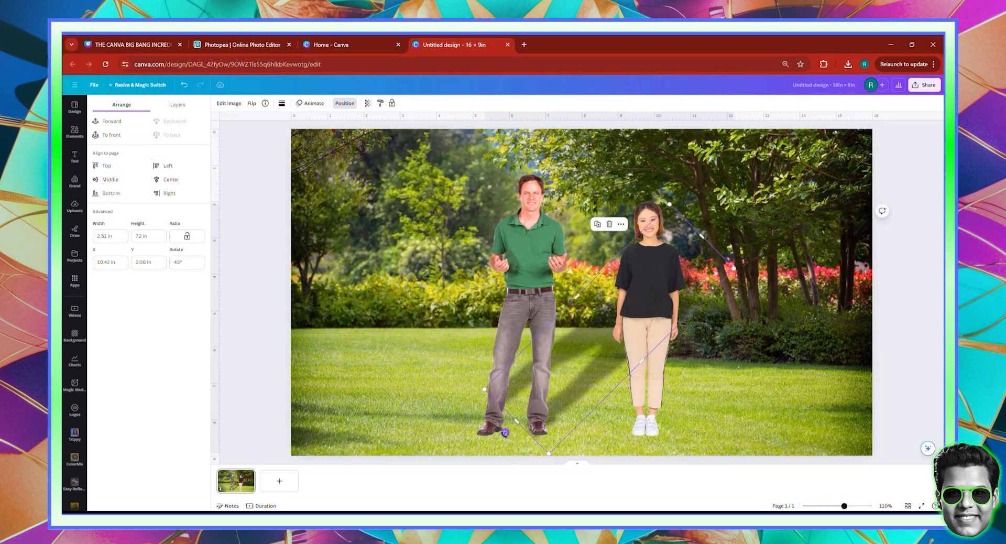
Swing the man's shadow round to his other side, away from the woman, rotate it to about -64.9° and place it at his feet.
left_click_drag(505, 434, 736, 424)
left_click_drag(710, 388, 523, 375)
left_click_drag(540, 409, 588, 354)
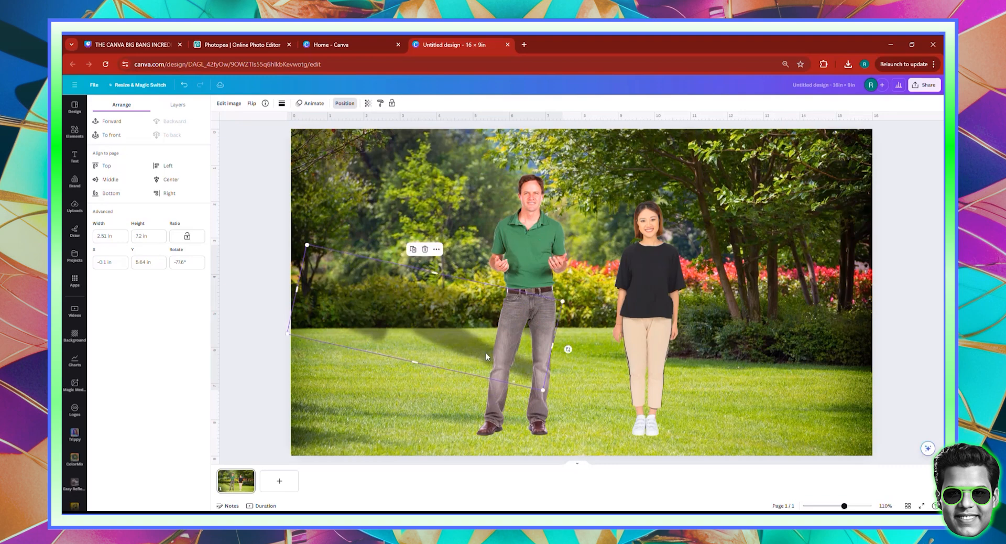
left_click_drag(475, 342, 471, 408)
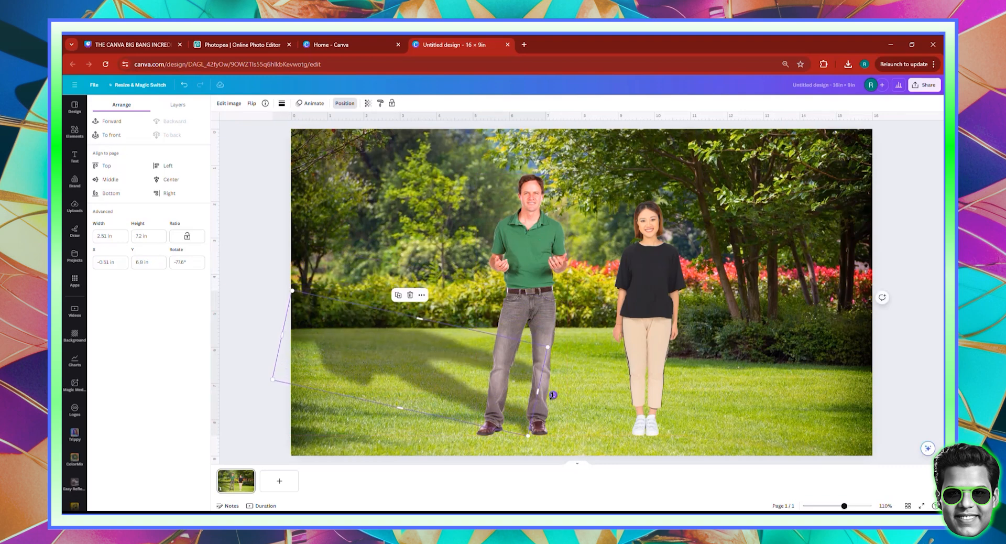
left_click_drag(551, 407, 536, 426)
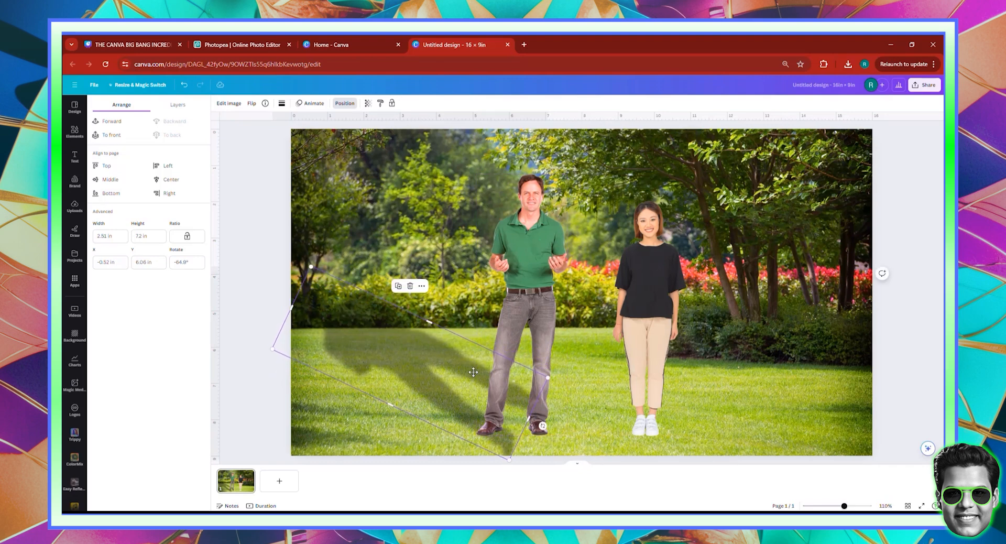
Enlarge the man's shadow to about 2.79 in wide, rotate it to about -57.3° and align its feet with his shoes.
left_click_drag(476, 384, 462, 355)
left_click_drag(548, 349, 569, 370)
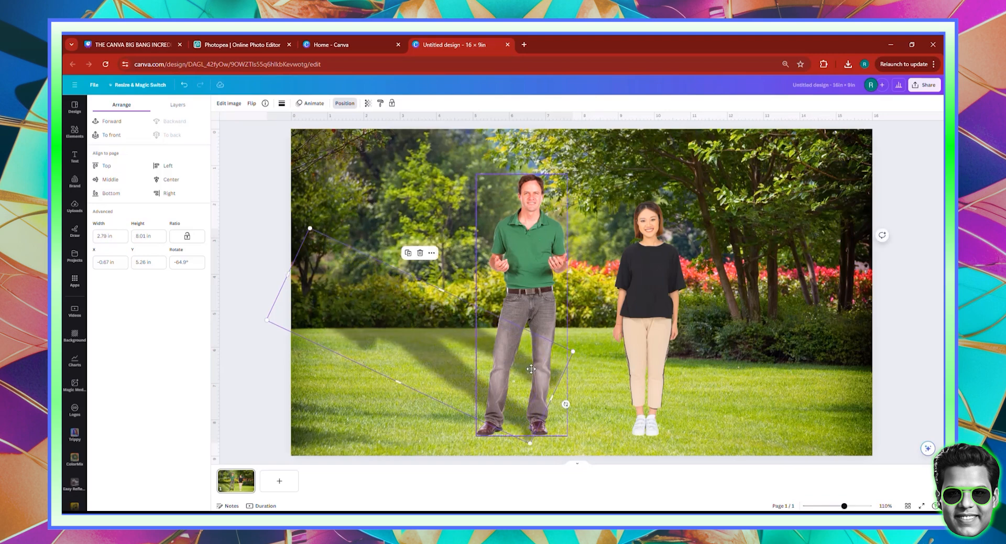
left_click_drag(564, 404, 540, 414)
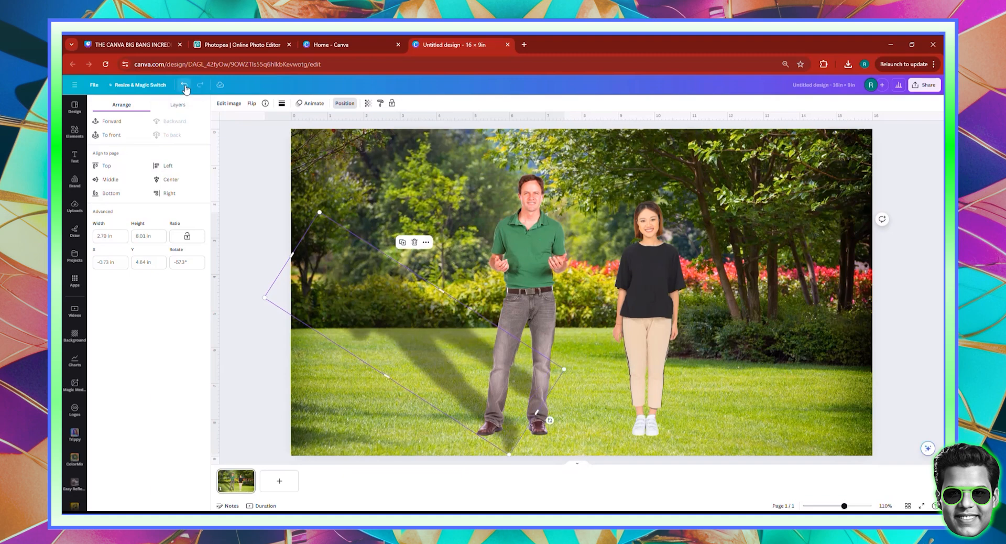
left_click_drag(433, 385, 423, 361)
left_click(724, 428)
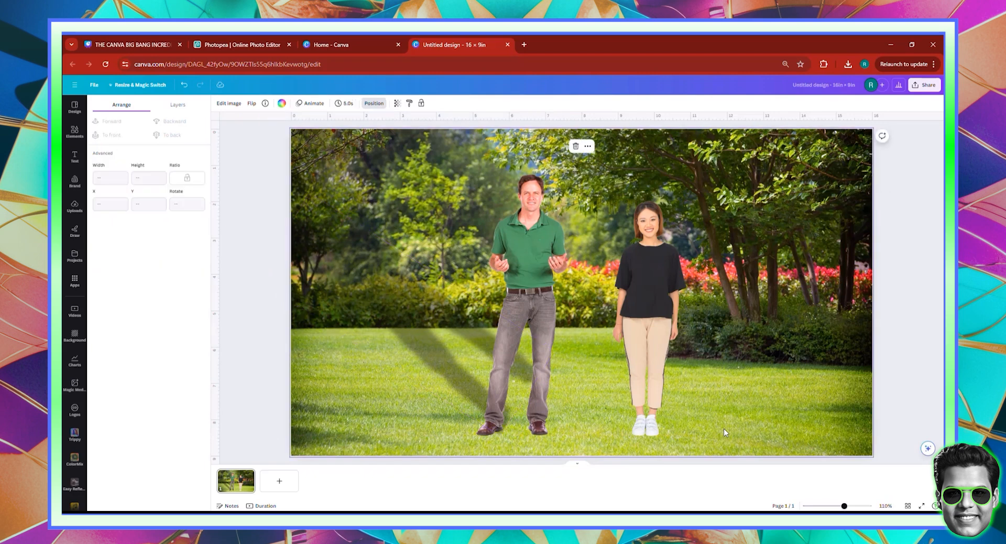
Duplicate the woman's photo and turn the copy into a dark silhouette using a custom Duotone with #000000 highlights.
left_click(650, 339)
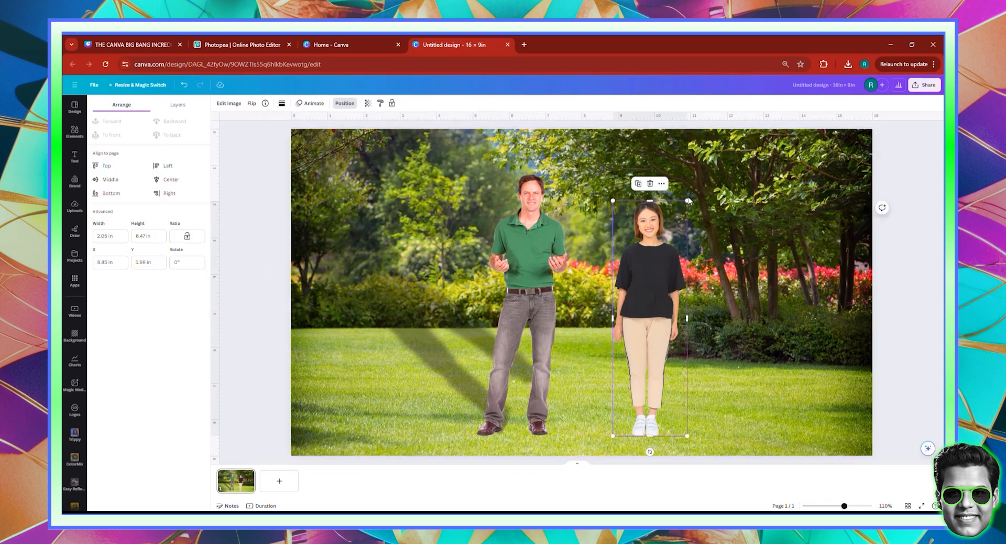
left_click(637, 184)
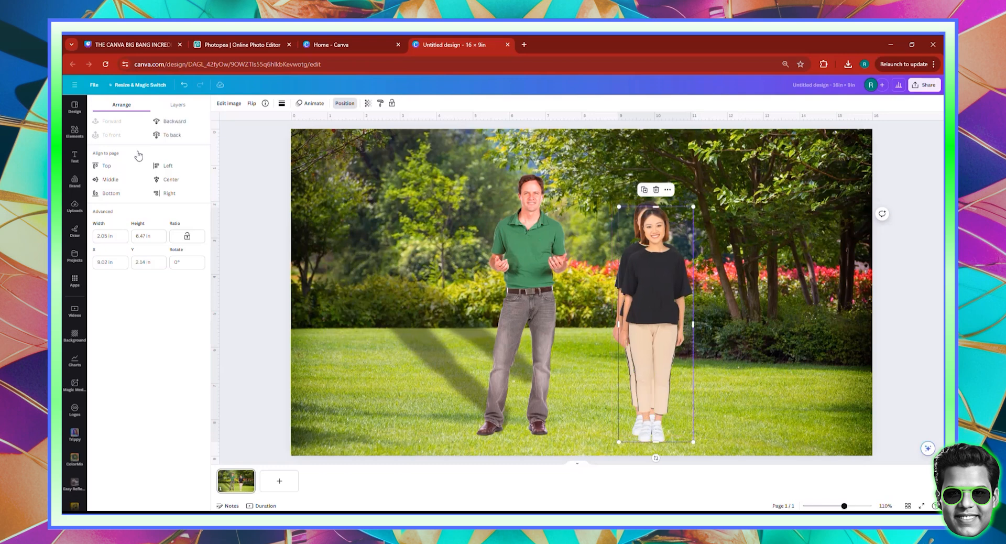
left_click(220, 107)
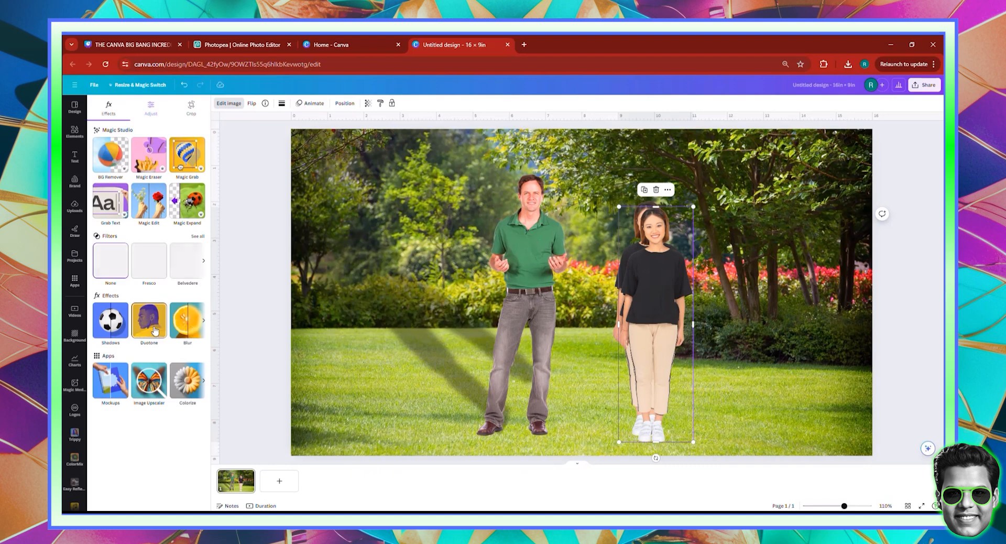
left_click(112, 324)
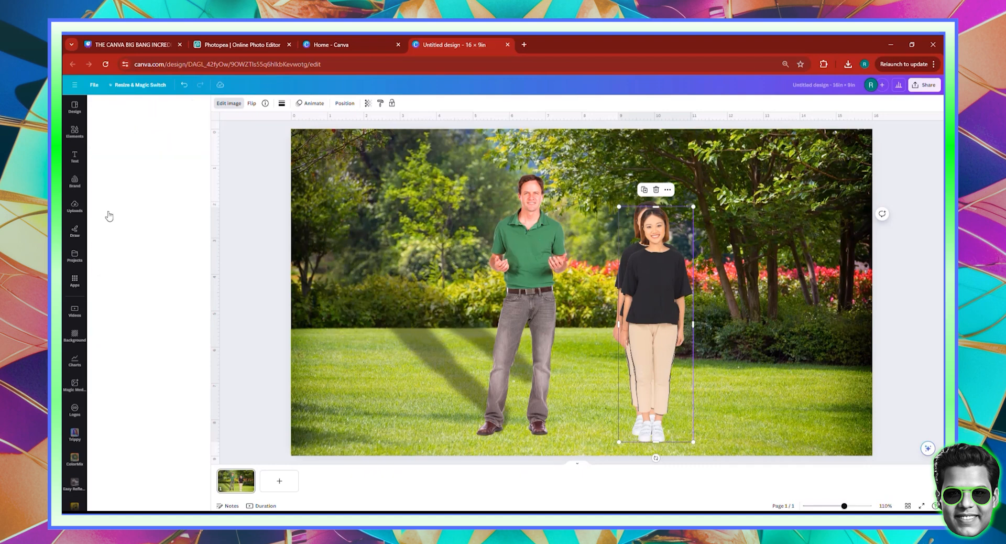
left_click(110, 181)
left_click(192, 212)
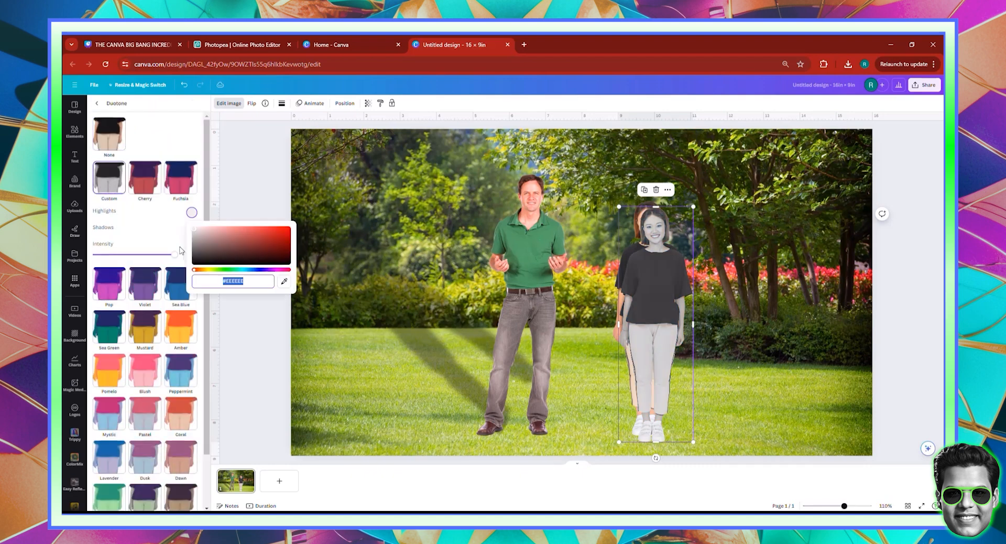
left_click_drag(206, 246, 157, 299)
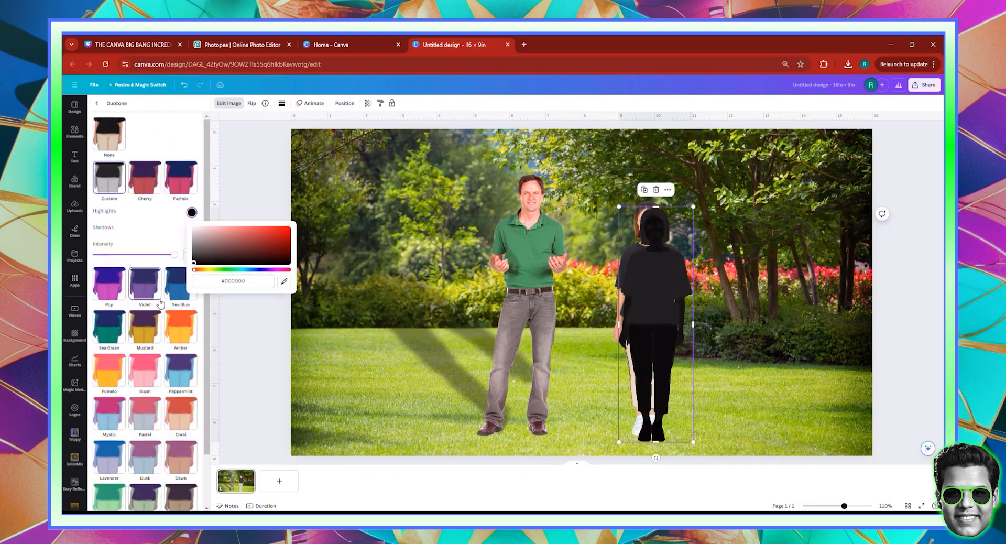
left_click(97, 103)
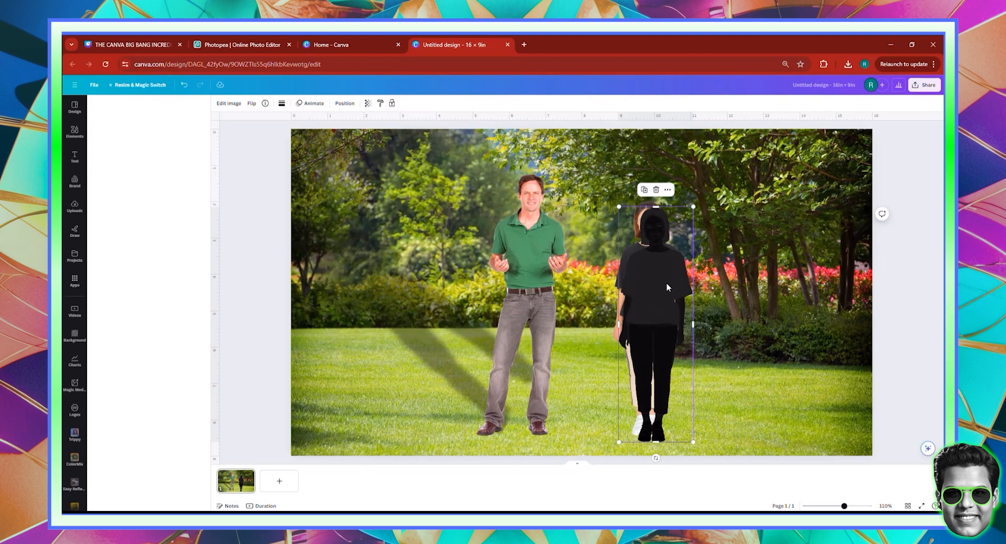
Move the woman's silhouette aside towards the man and apply a blur to its whole image.
left_click_drag(667, 287, 632, 274)
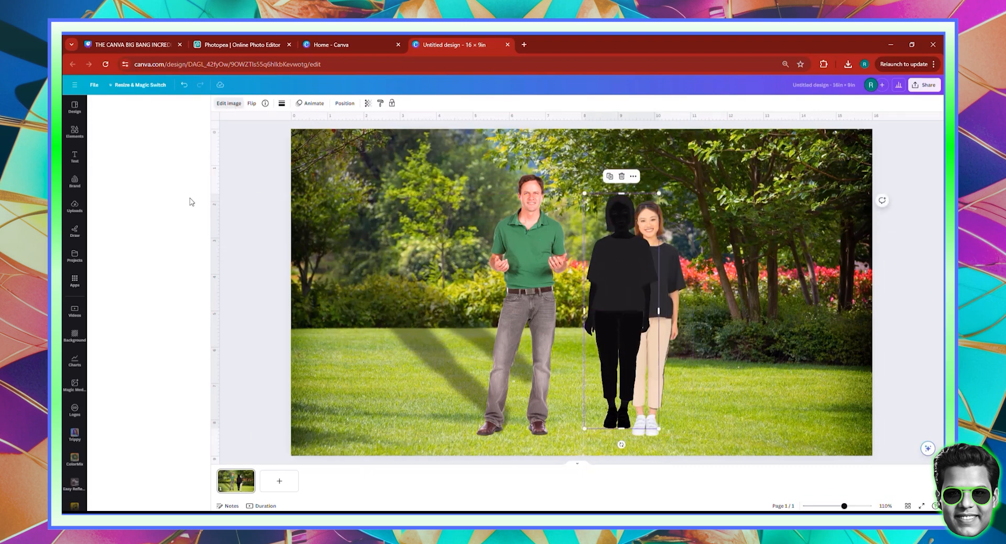
left_click(226, 105)
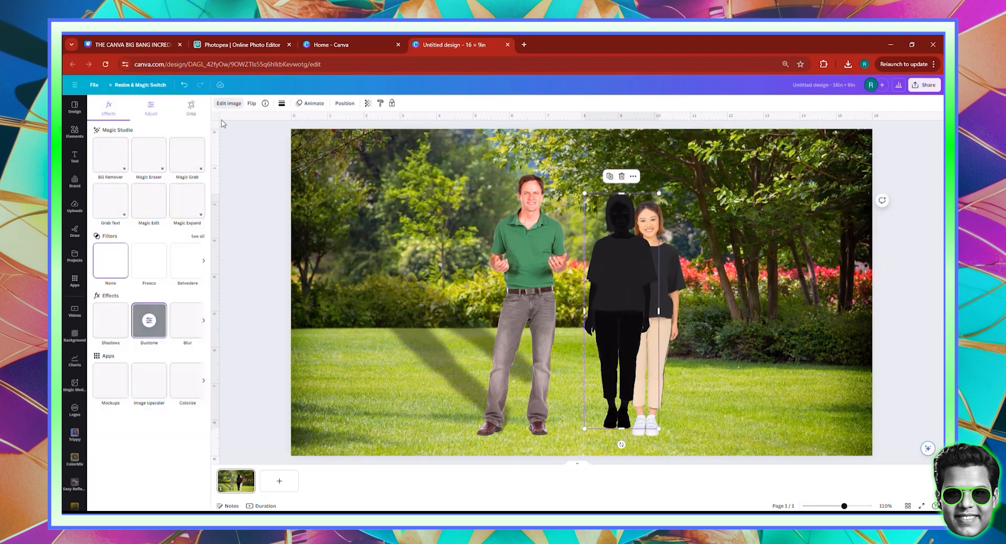
left_click(187, 324)
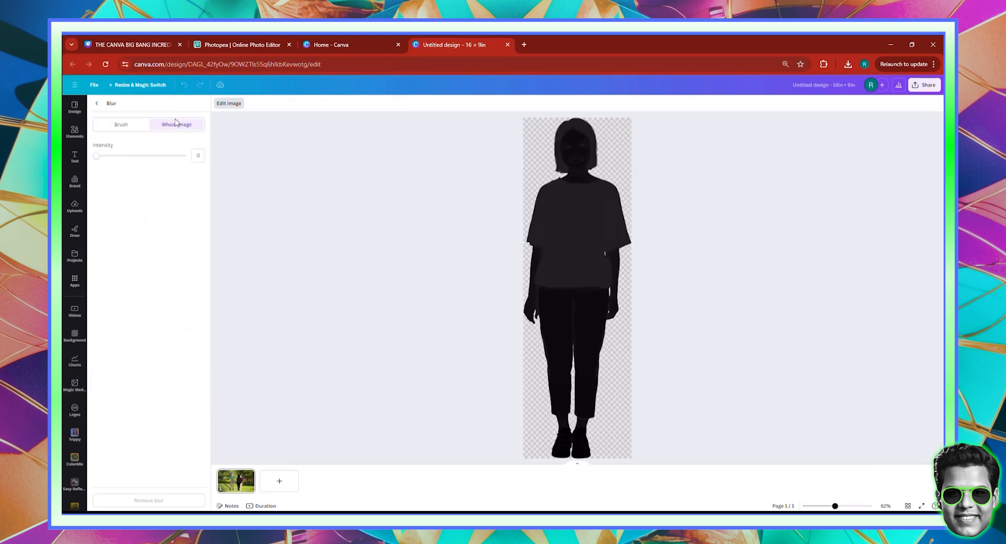
left_click_drag(151, 157, 132, 156)
left_click(99, 104)
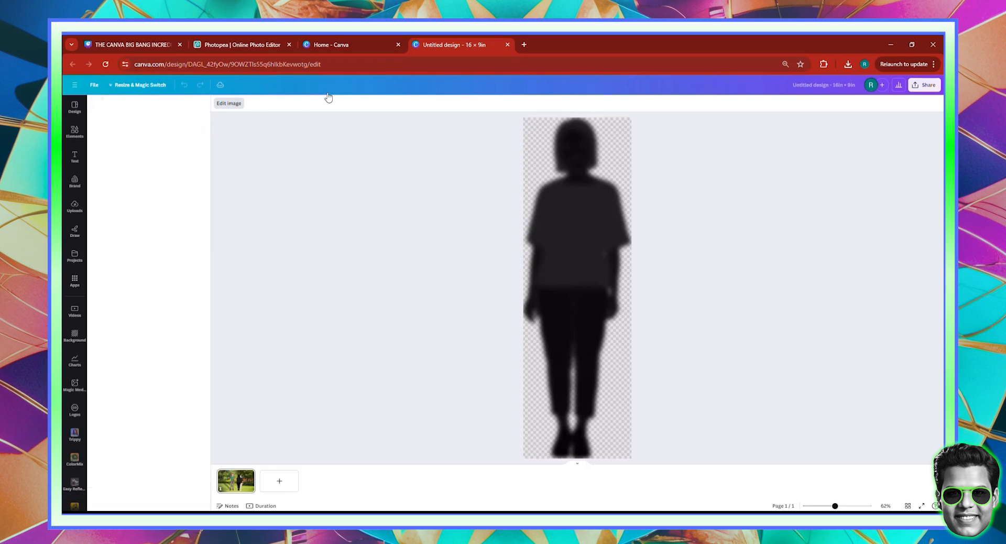
Set the blurred female silhouette's transparency to 40.
left_click(367, 103)
left_click(366, 130)
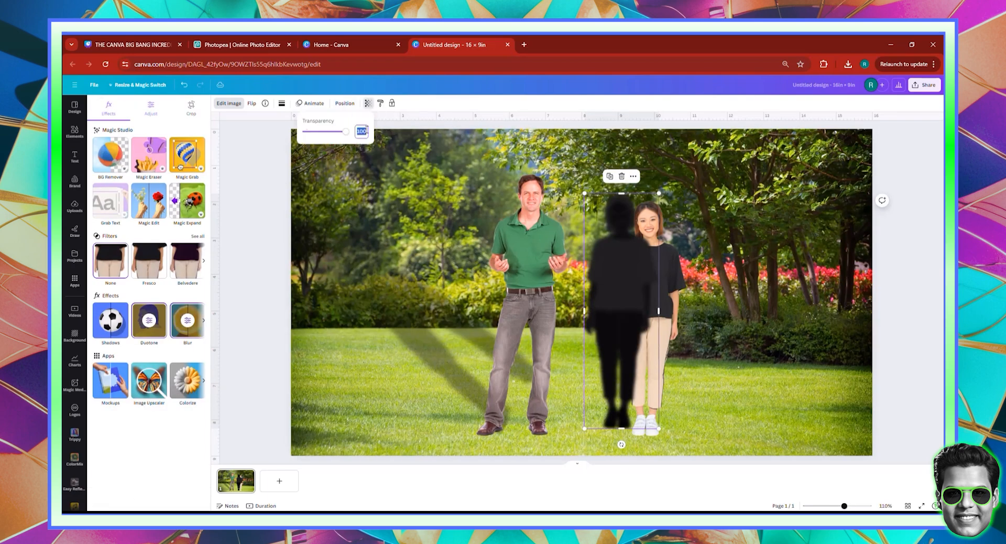
type("40")
key("Return")
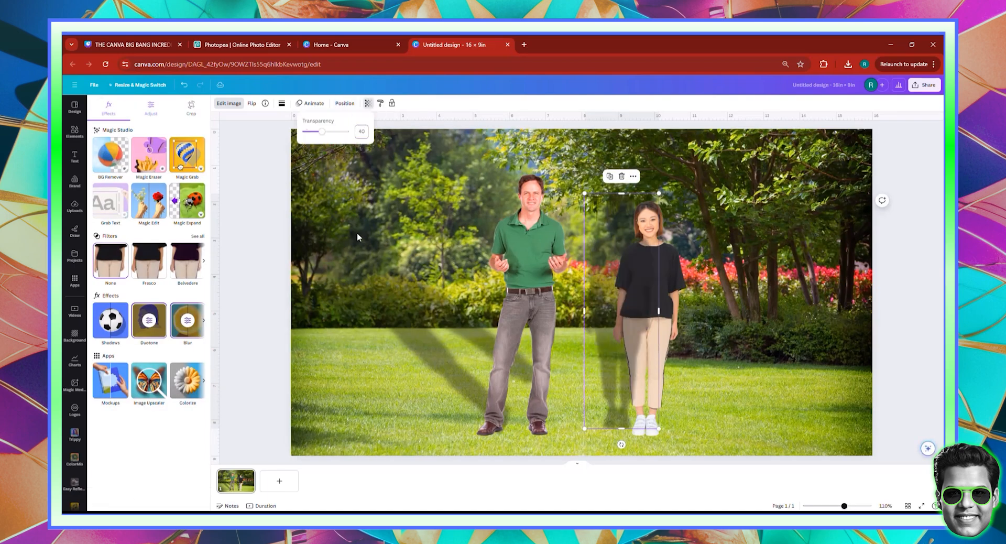
Rotate the woman's shadow to about -42°, place it at her feet on the lawn and send it to the back.
left_click_drag(621, 444, 743, 445)
left_click_drag(691, 385, 645, 416)
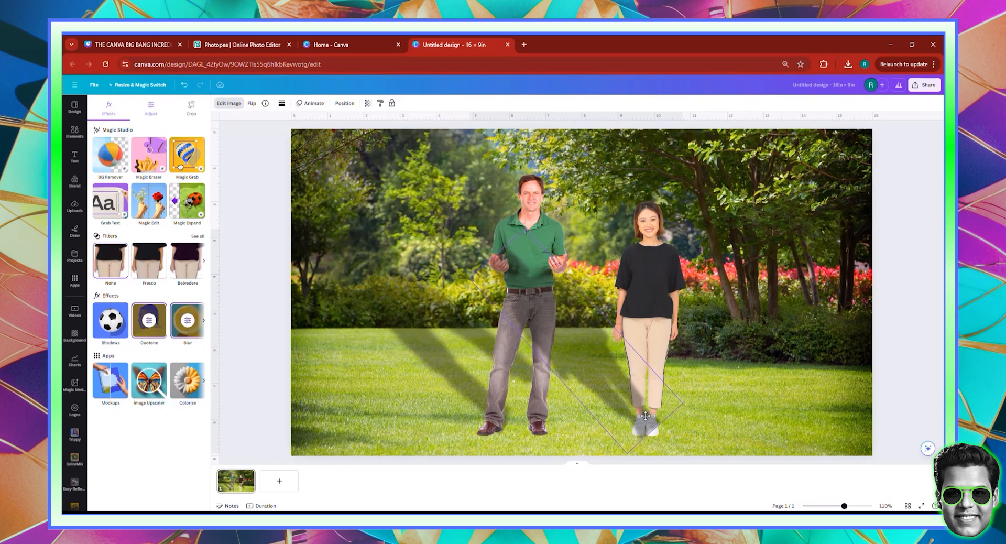
left_click(345, 103)
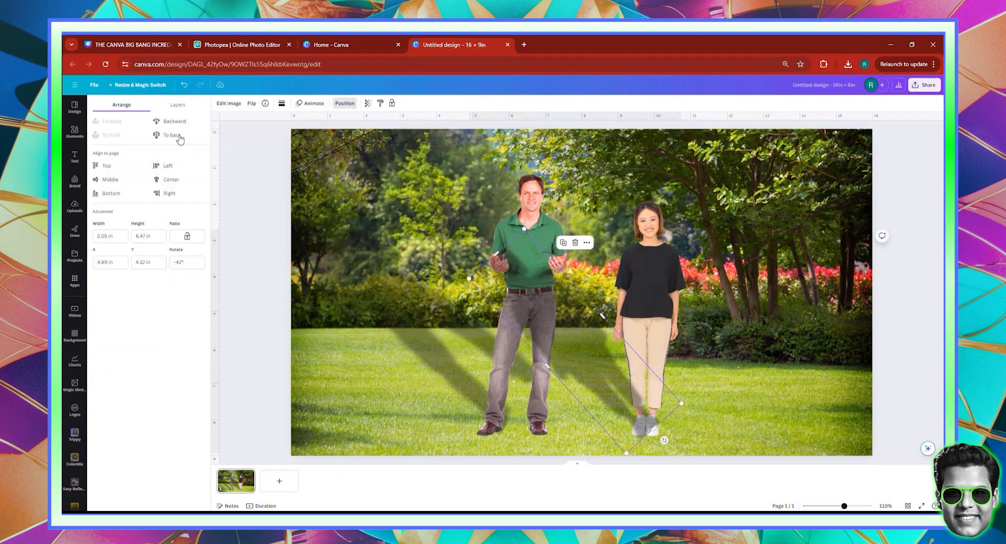
left_click(707, 407)
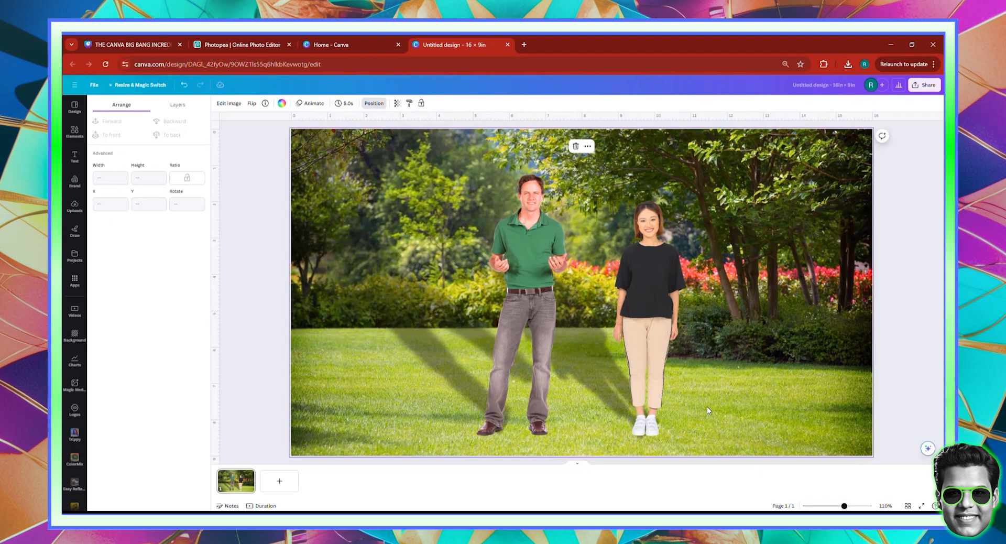